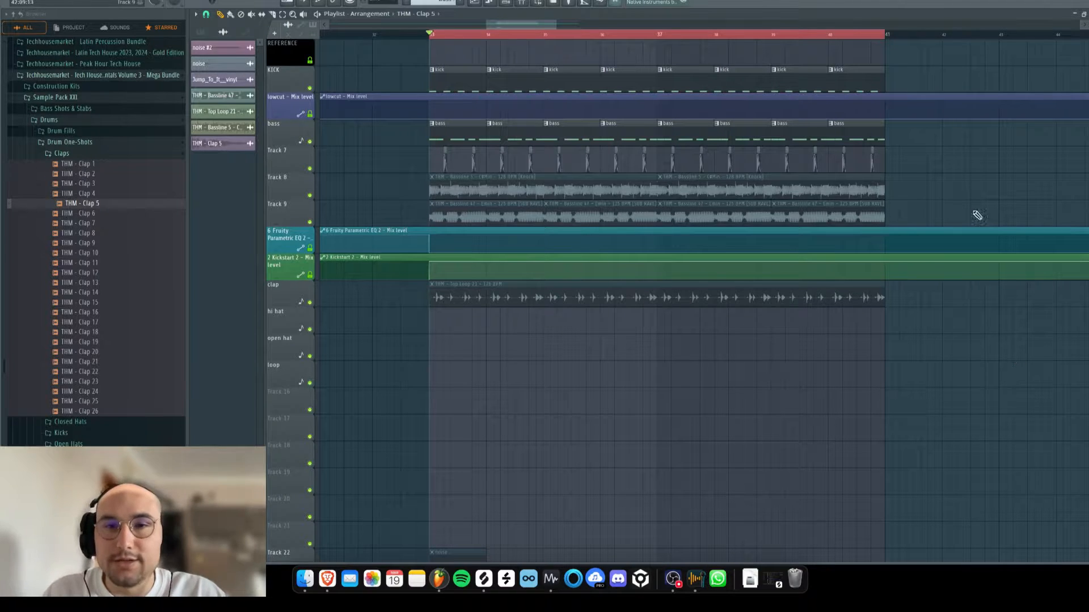
Step: Play the looped section of the arrangement from its start and stop it after a short listen
scroll(732, 84, down, 1)
scroll(552, 226, up, 2)
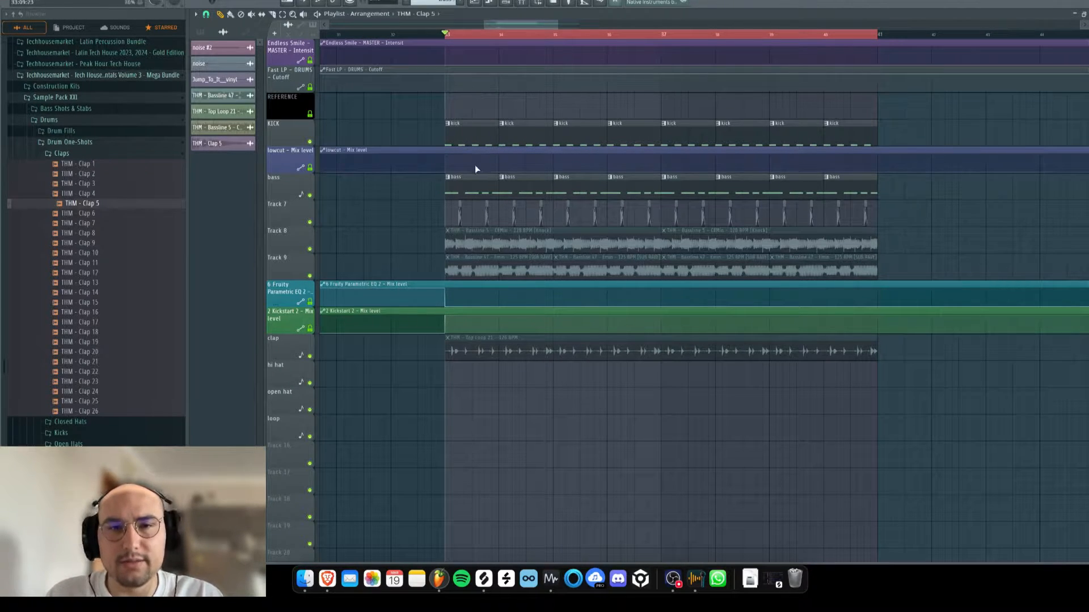
key(space)
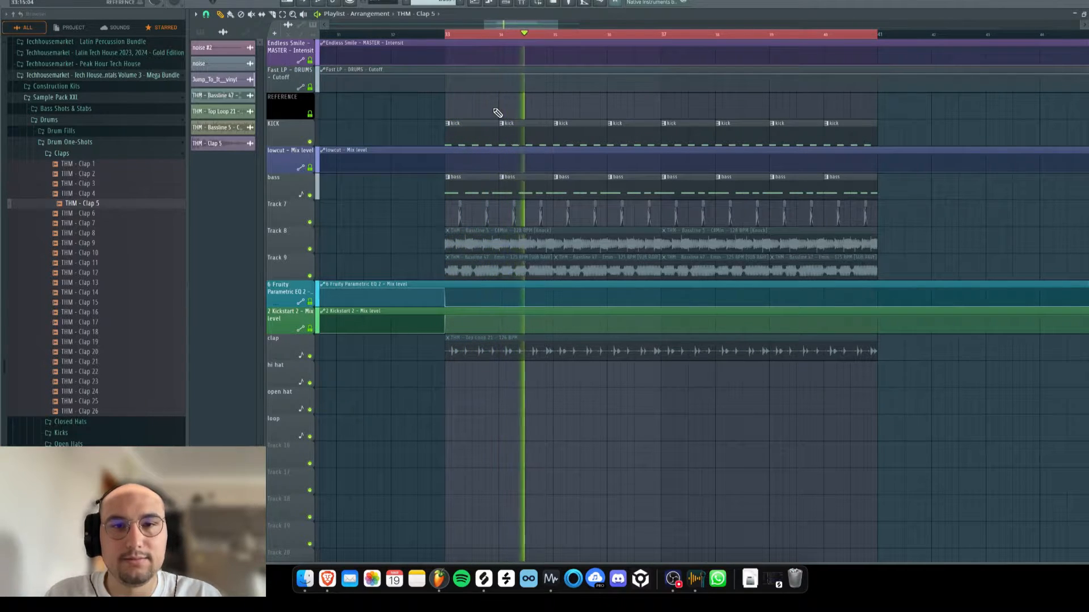
key(space)
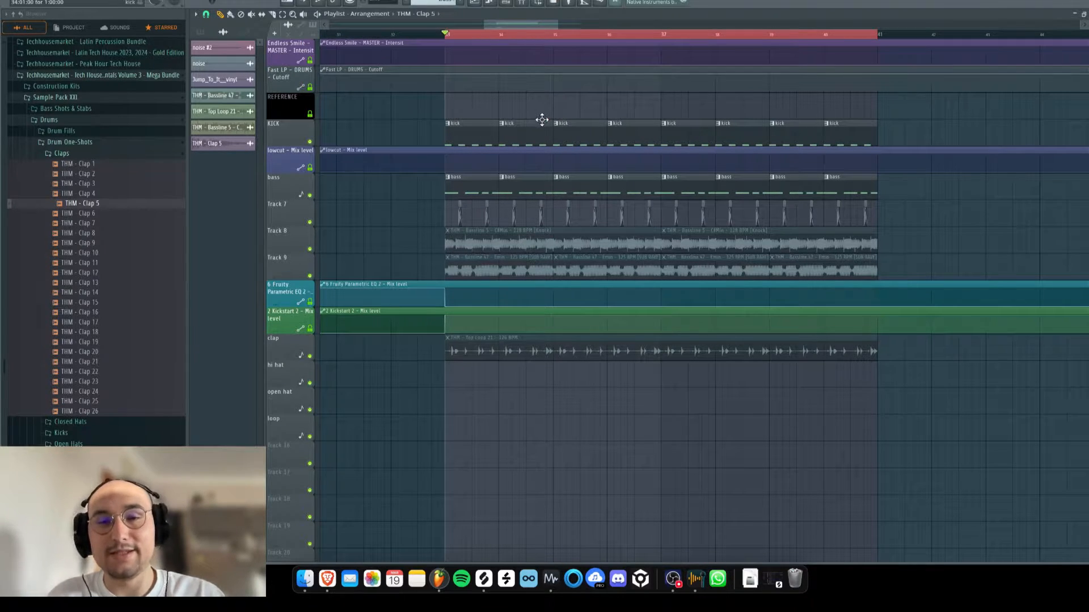
Step: Select the Serum channel in the channel rack's Unsorted group and show its bass track in the mixer
click(507, 4)
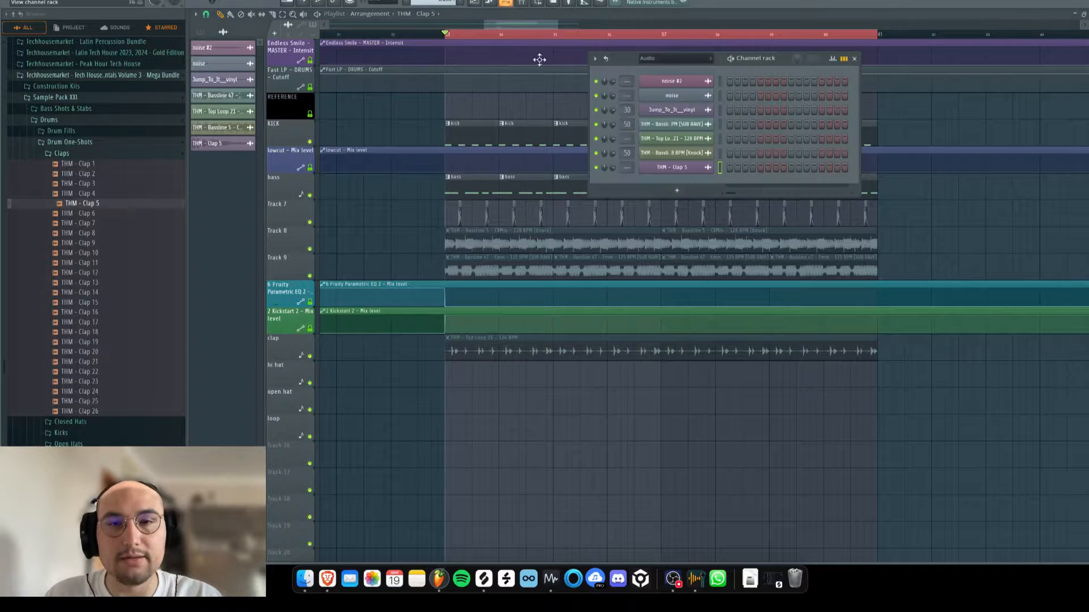
scroll(679, 62, down, 2)
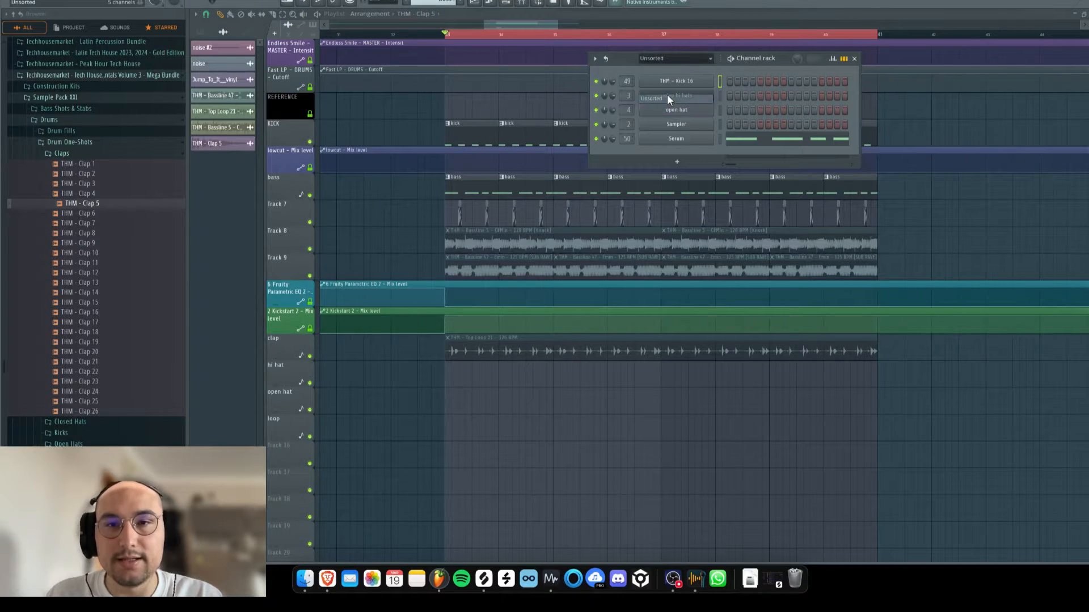
click(692, 143)
click(692, 143)
click(521, 3)
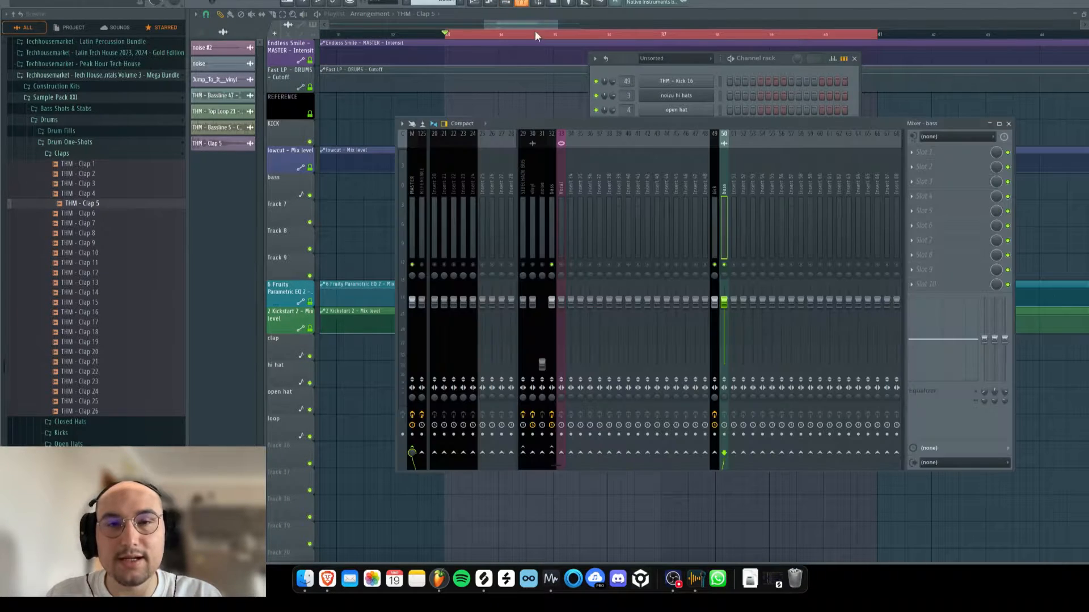
click(717, 192)
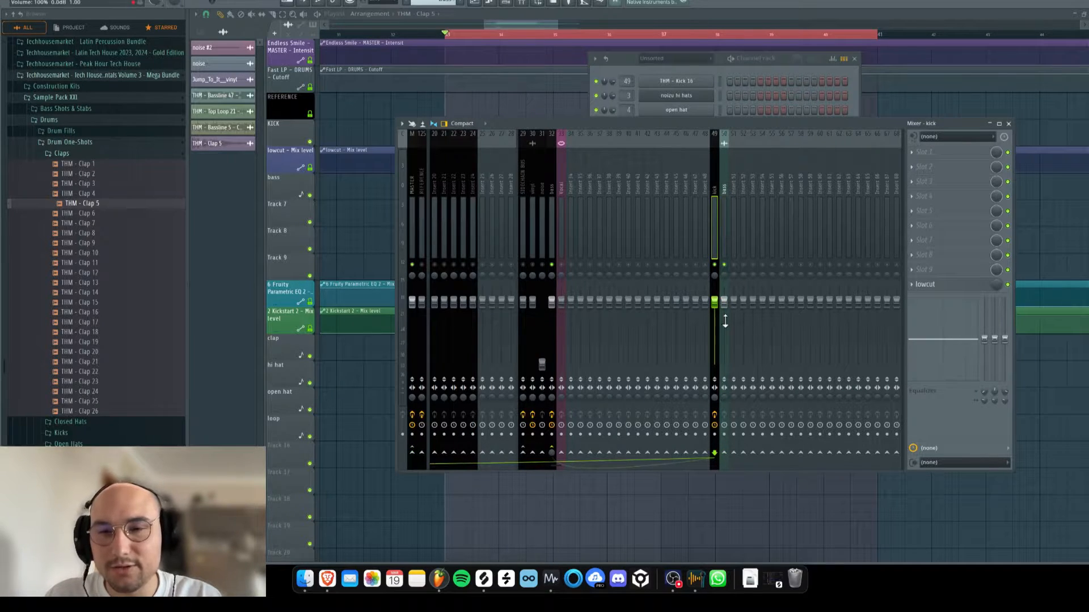
click(724, 300)
right_click(725, 304)
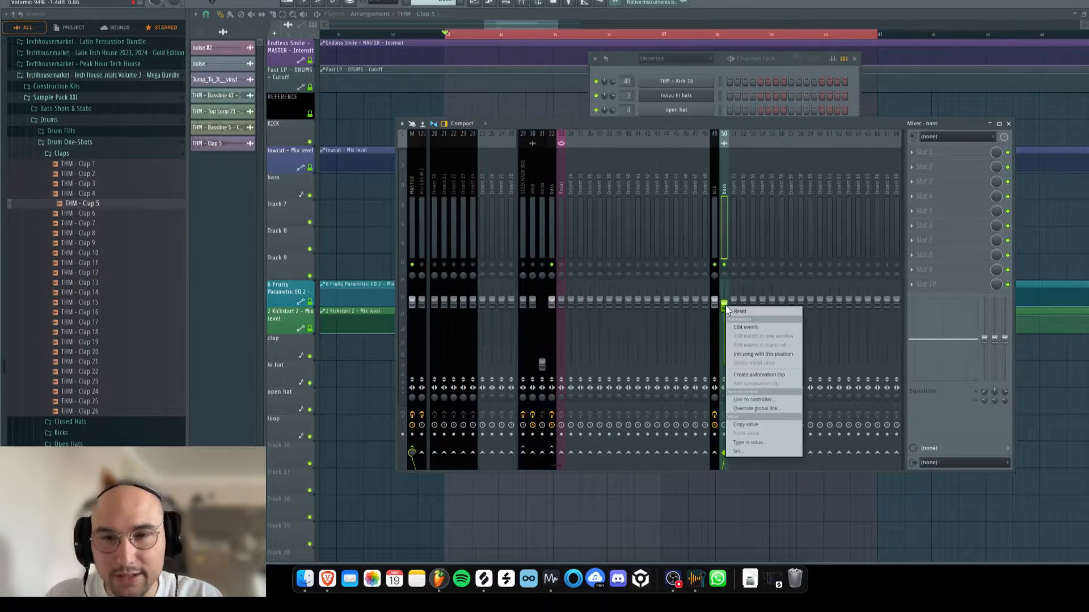
click(729, 310)
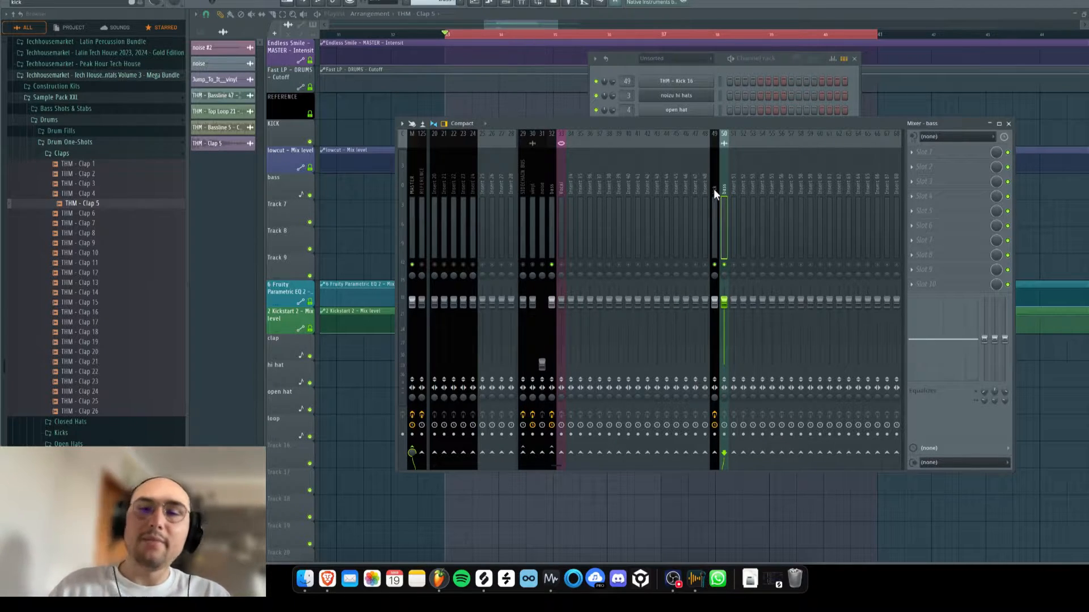
Step: Load Kickstart 2 and Trackspacer 2.5 on the bass mixer track, with Kickstart 2 ahead of Trackspacer in the effect chain
click(949, 274)
key(k)
click(946, 274)
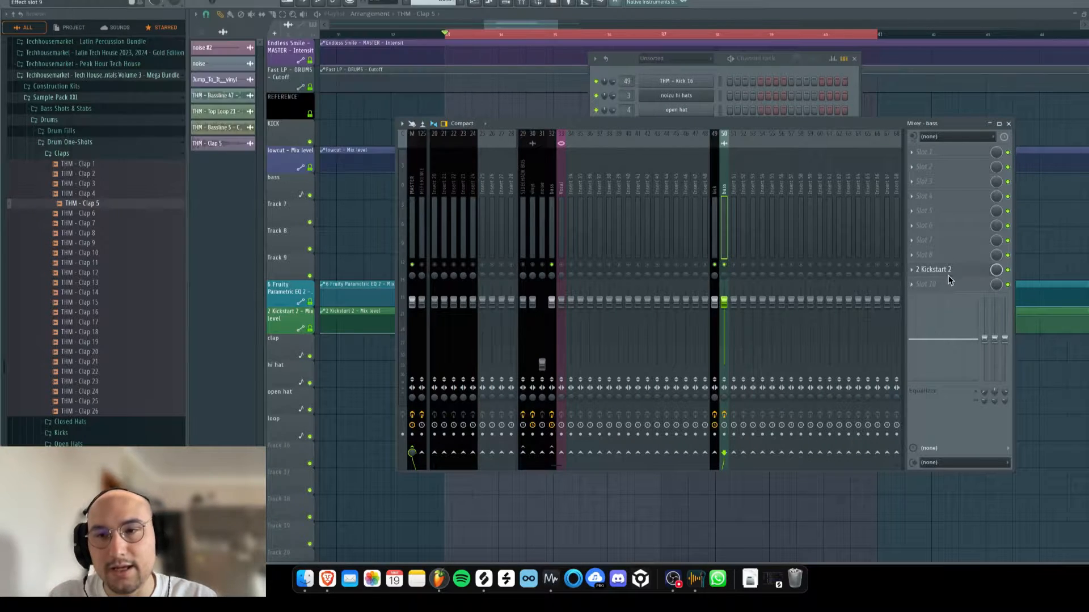
click(944, 283)
key(t)
key(t)
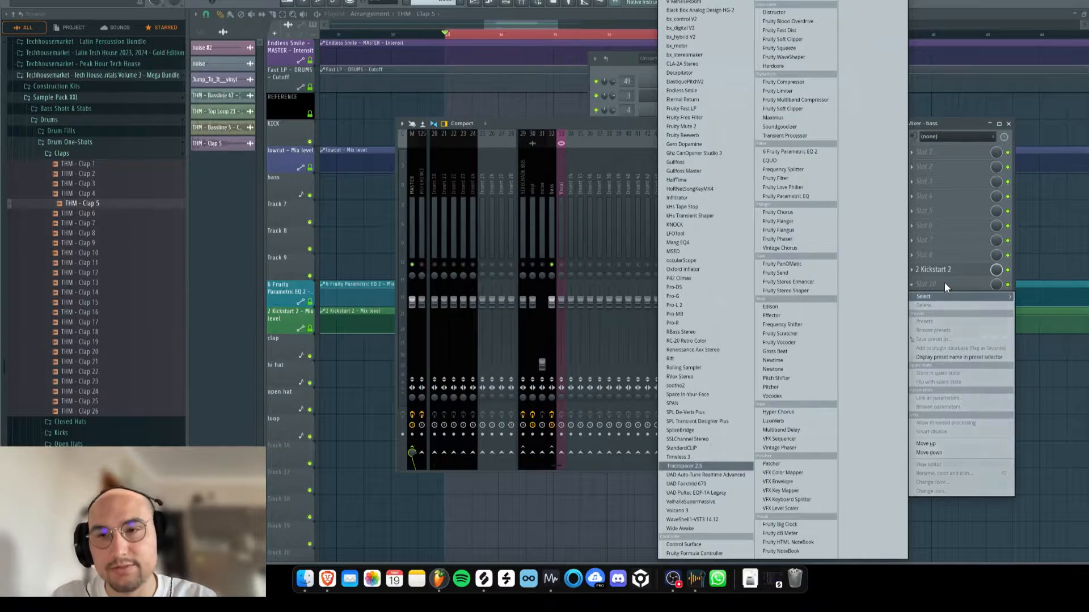
key(Return)
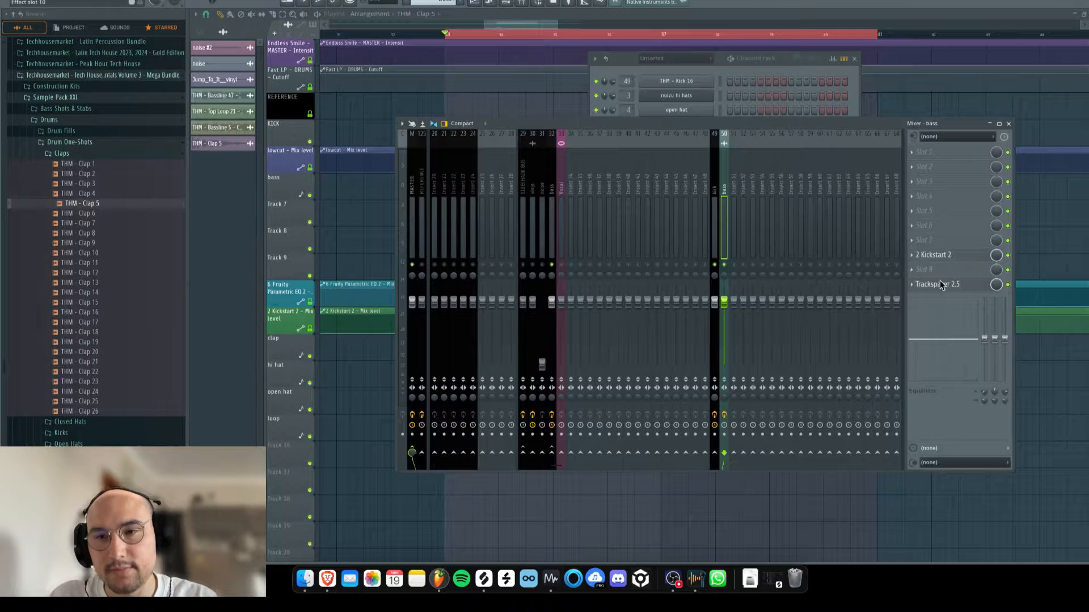
scroll(940, 283, up, 2)
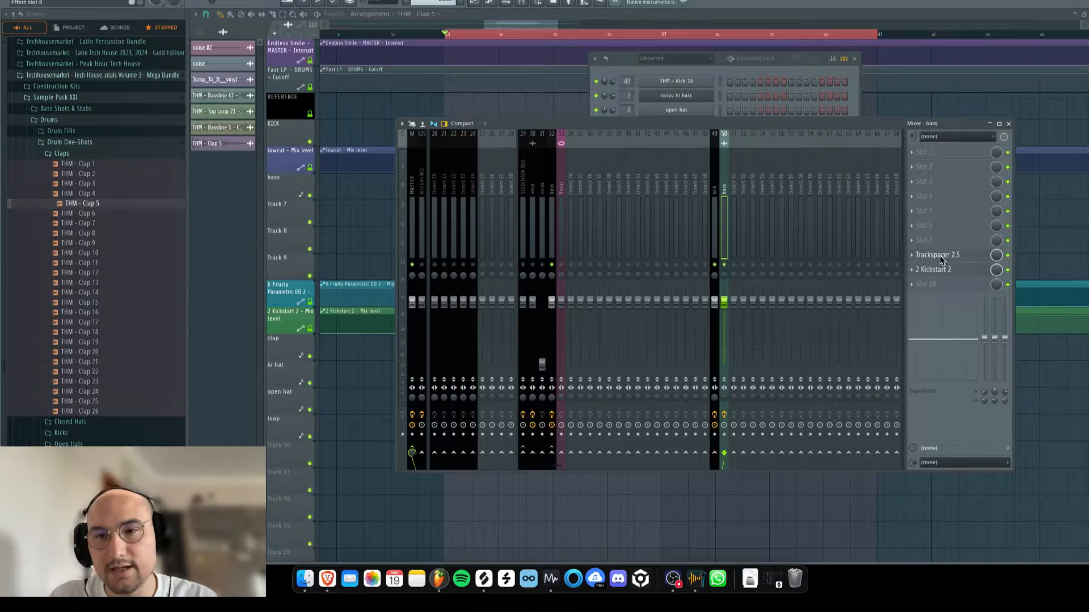
Step: Load occularScope into slot 10 of the bass mixer track and close its plugin window
click(941, 287)
key(o)
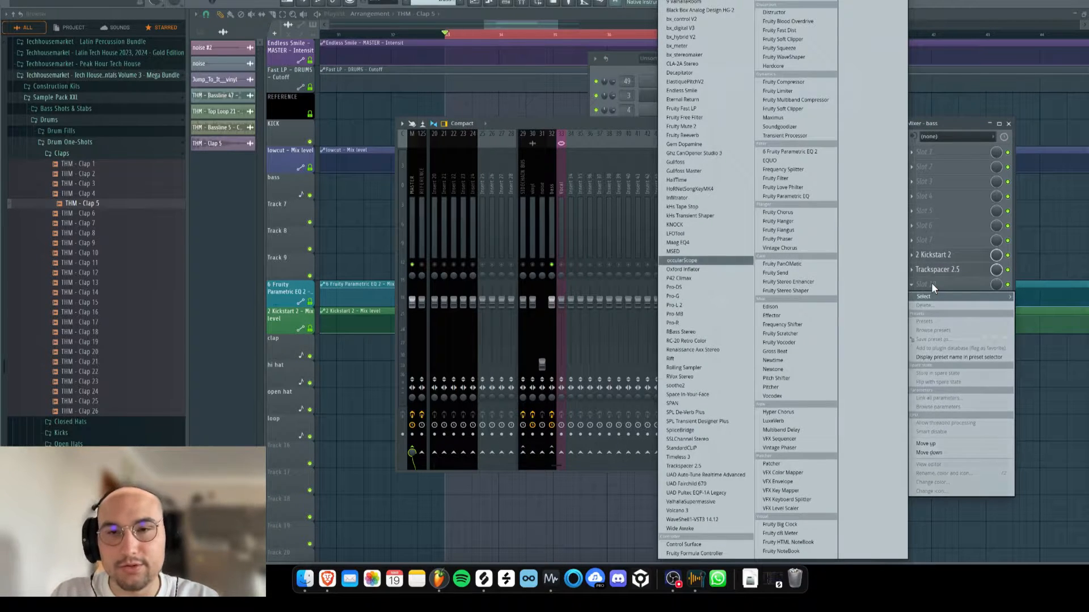
key(Return)
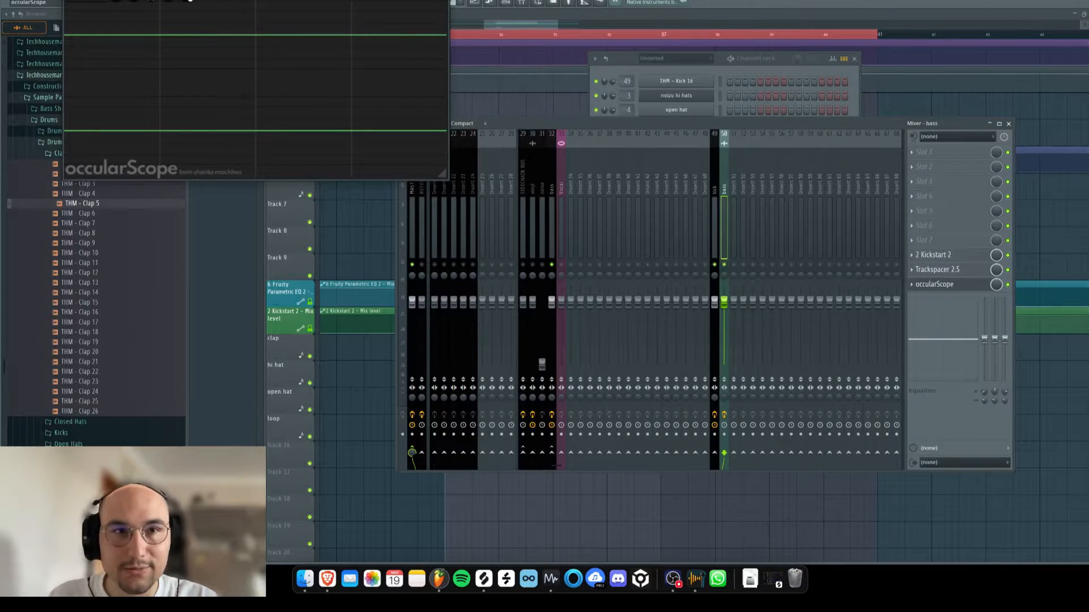
drag(305, 0, 416, 80)
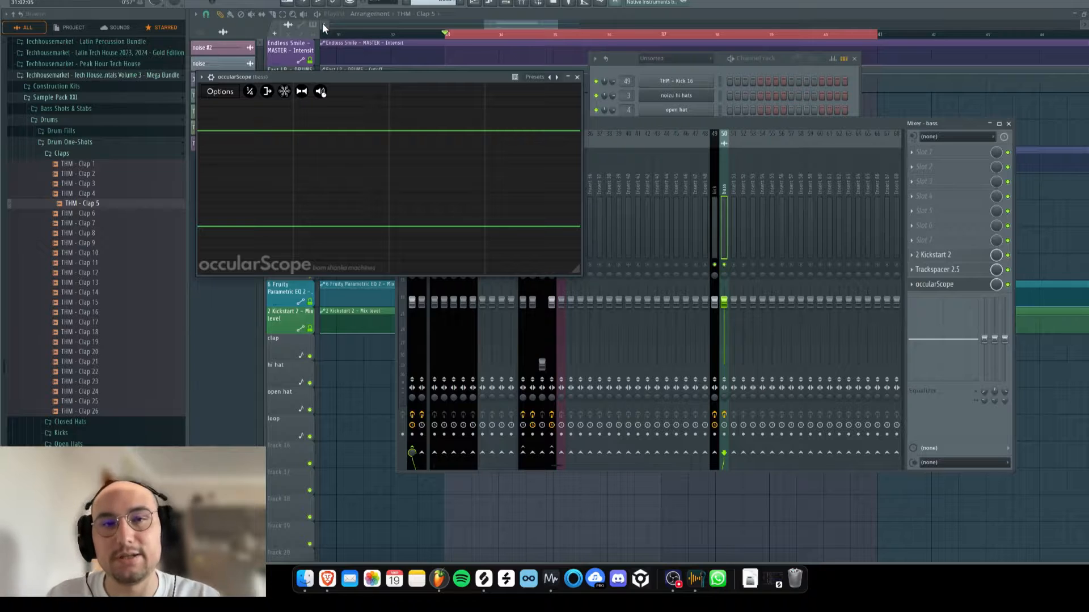
click(578, 78)
click(523, 3)
click(538, 6)
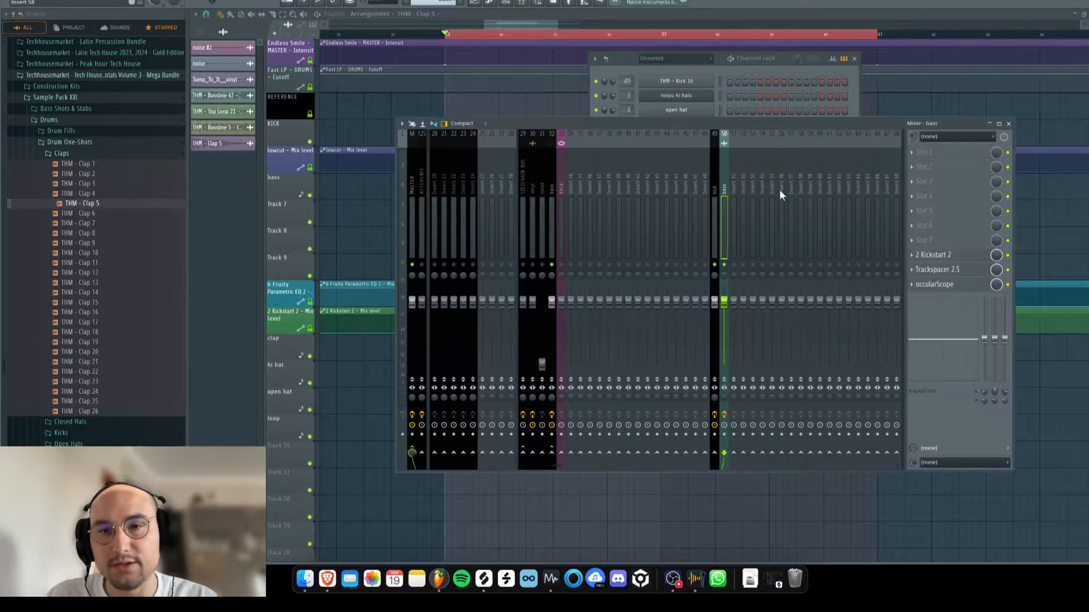
Step: Rearrange the bass track's effects so Kickstart 2, occularScope and Trackspacer 2.5 occupy slots 4, 5 and 6
key(space)
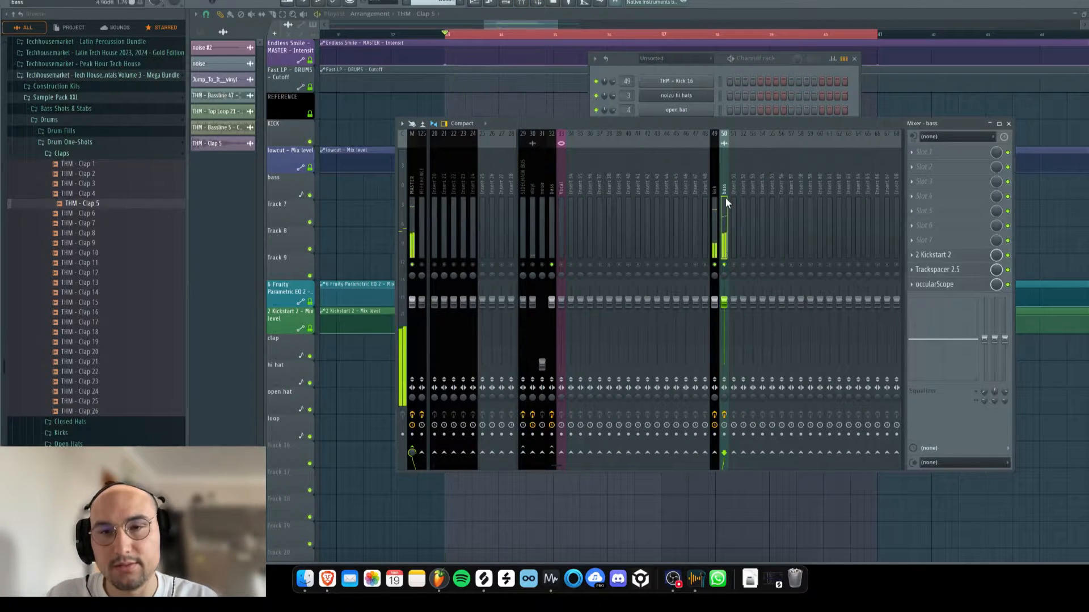
drag(984, 255, 982, 200)
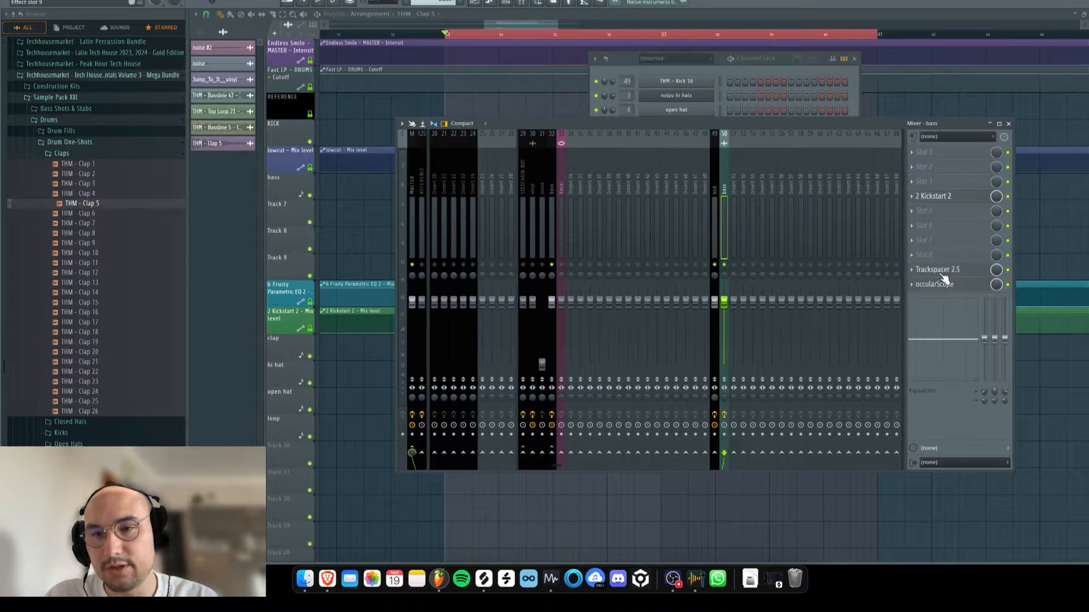
drag(944, 278, 947, 214)
drag(960, 284, 957, 216)
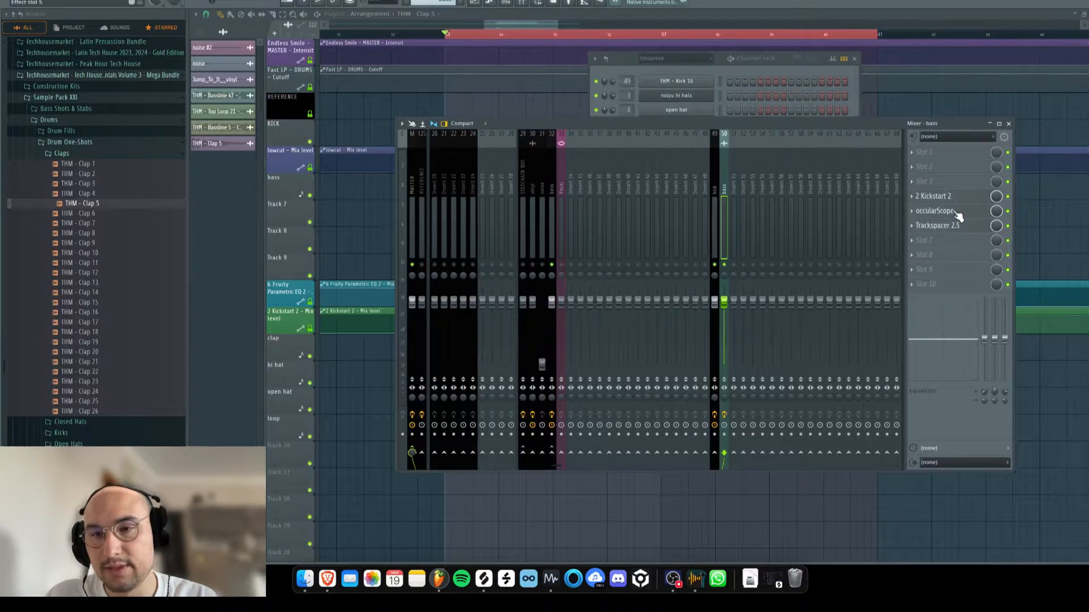
Step: Close Kickstart 2 after a brief look and sidechain the kick mixer track to the bass track
click(956, 198)
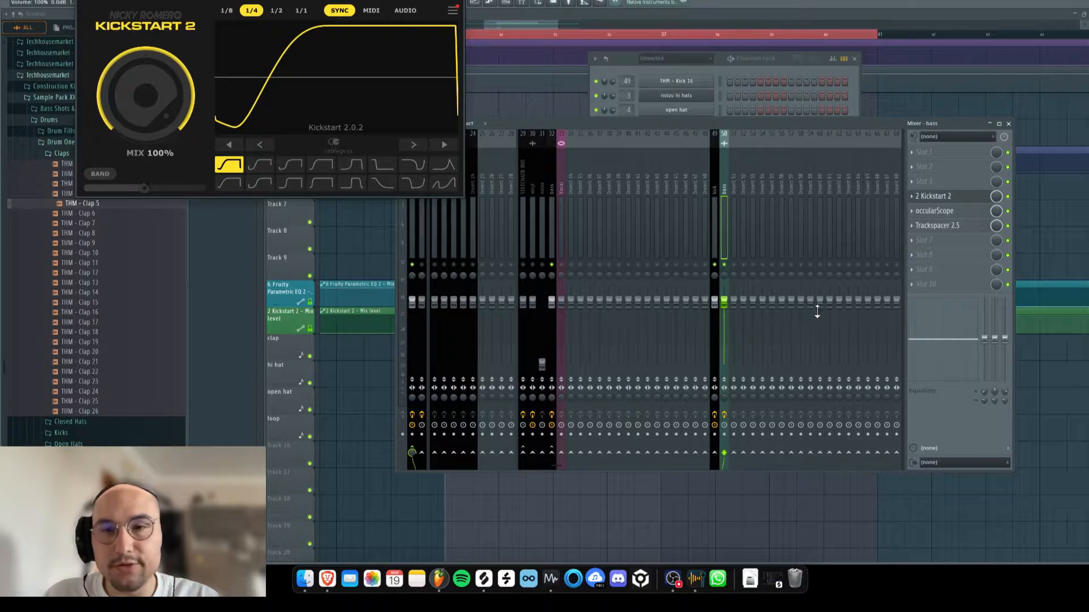
click(716, 197)
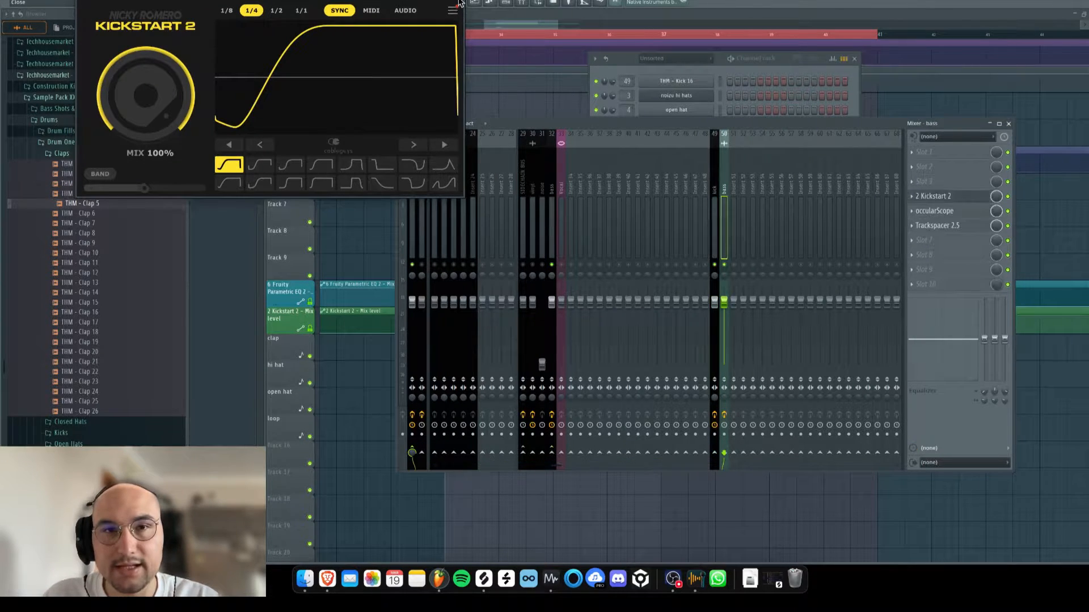
click(460, 13)
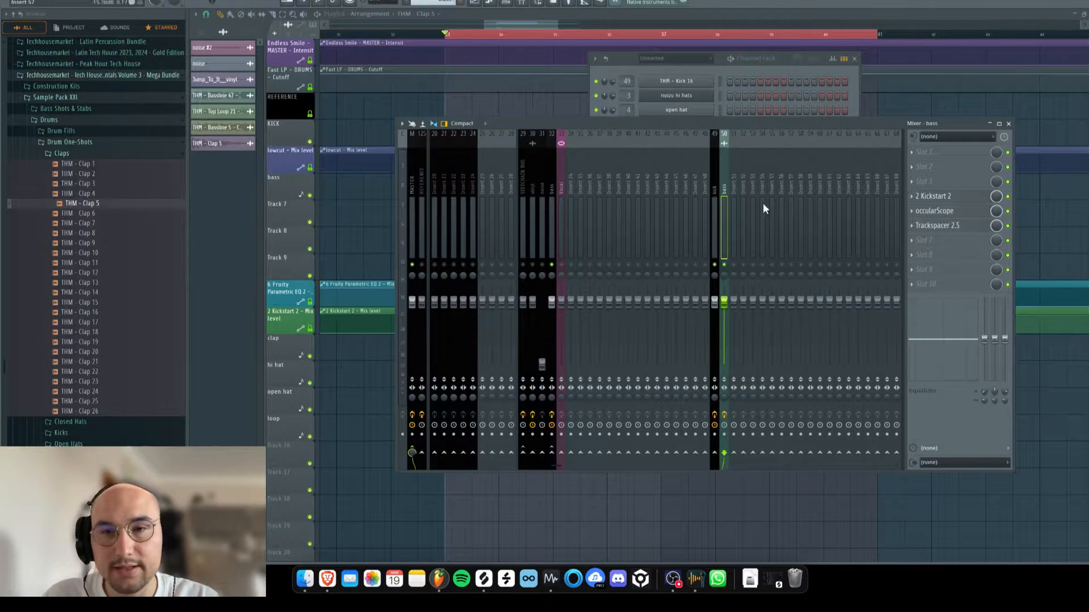
right_click(725, 453)
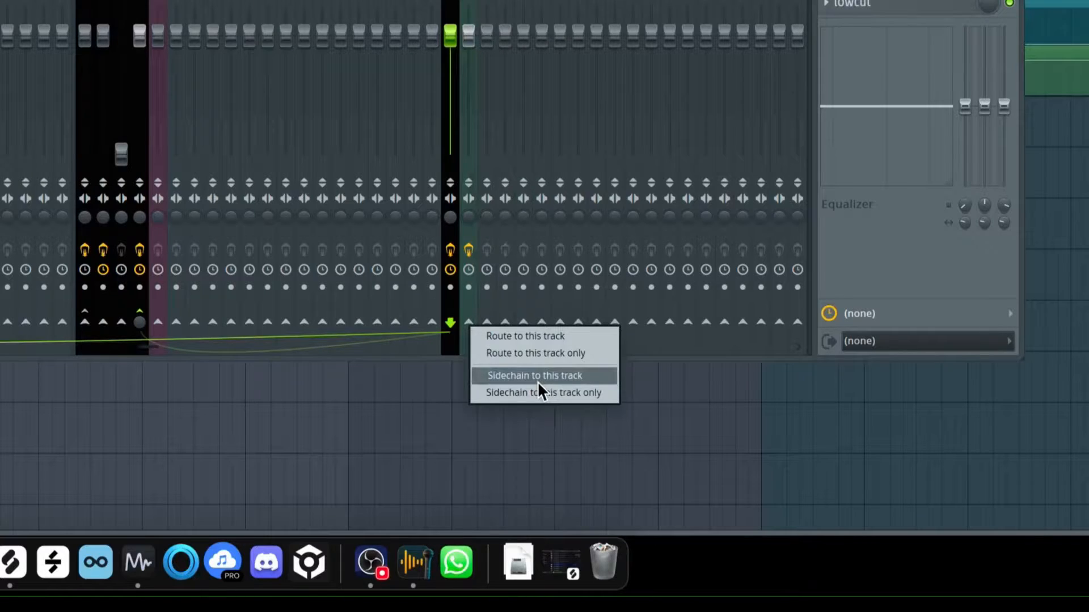
click(760, 484)
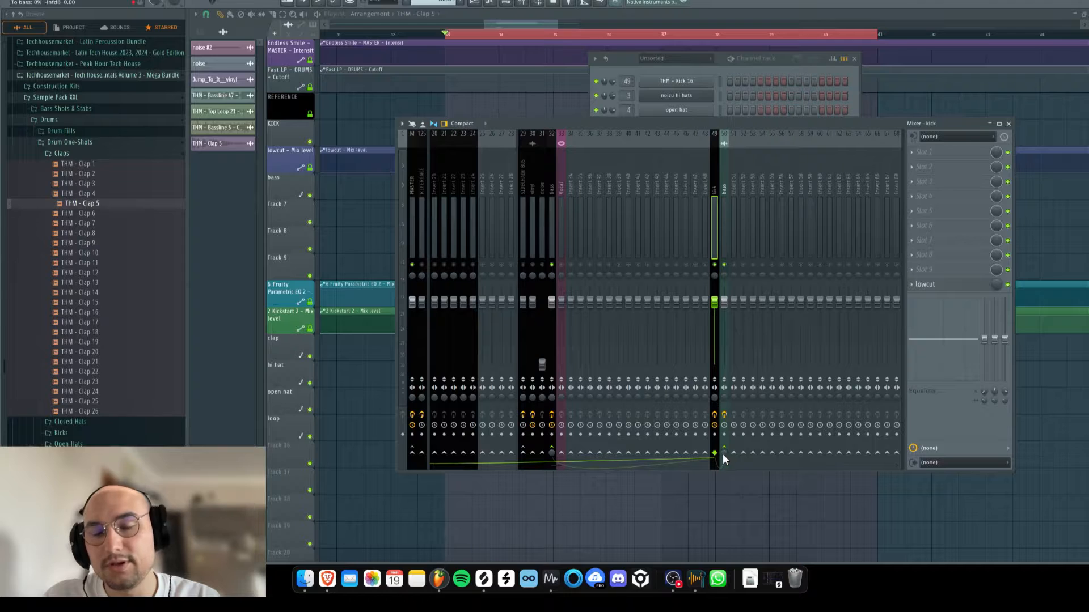
Step: Auto map the inputs of the bass track's Kickstart 2 in its processing settings and return to the plugin interface
click(727, 184)
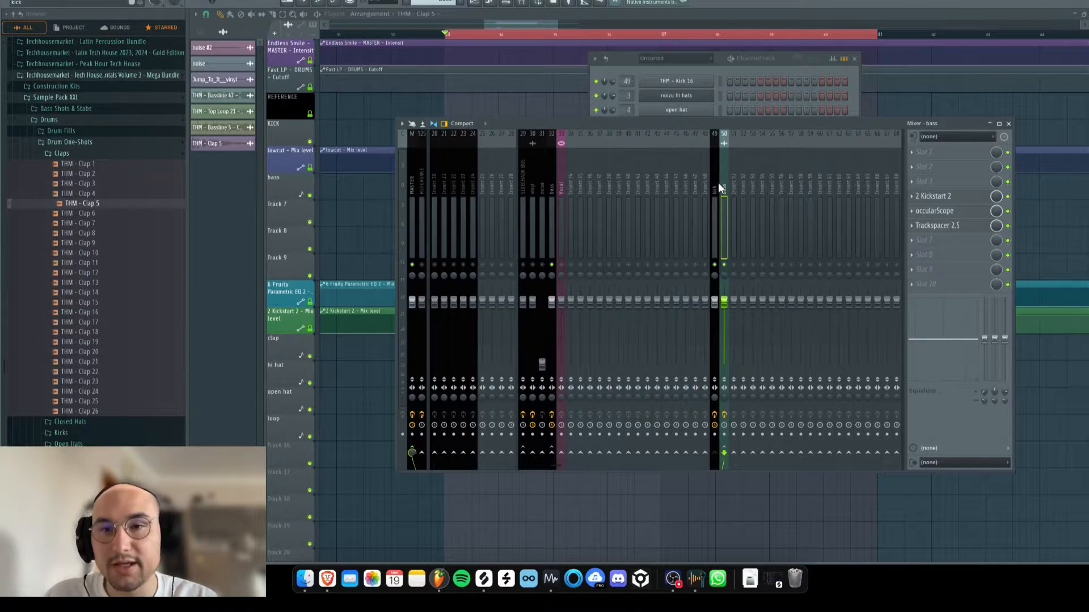
click(936, 195)
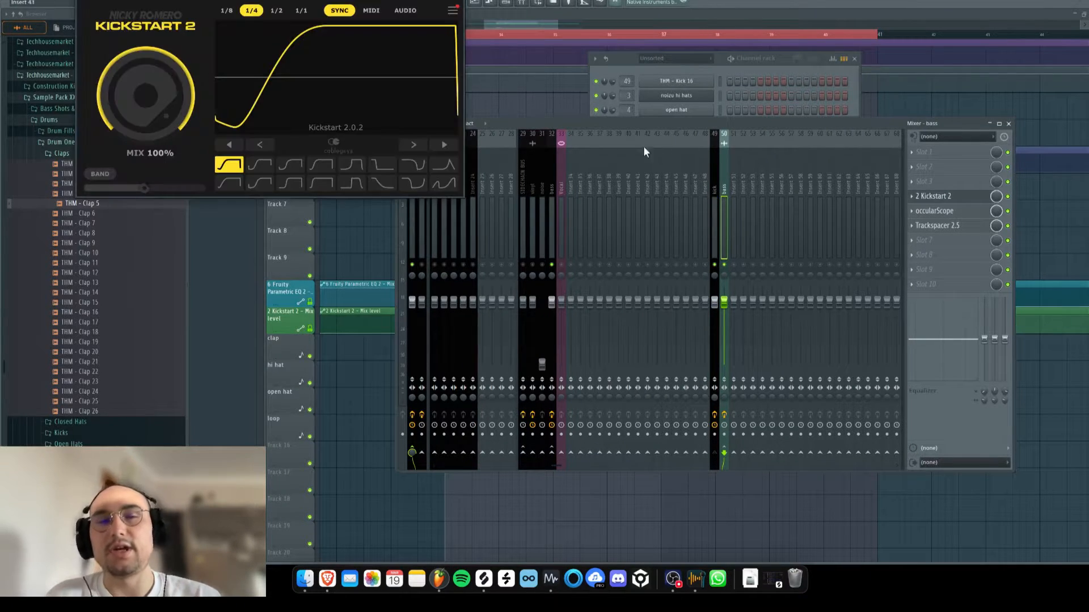
click(108, 10)
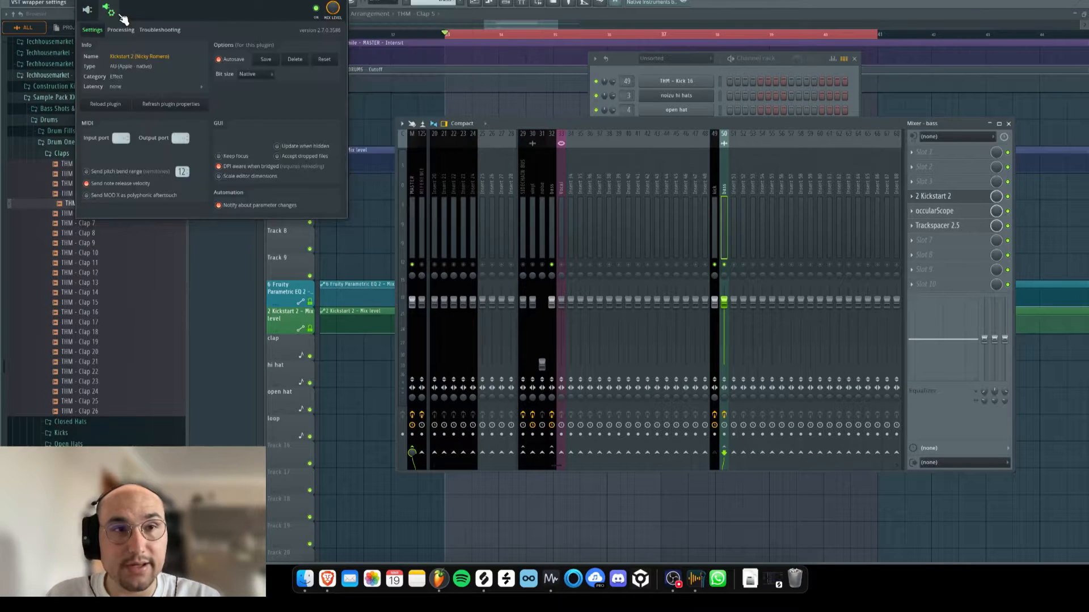
click(119, 31)
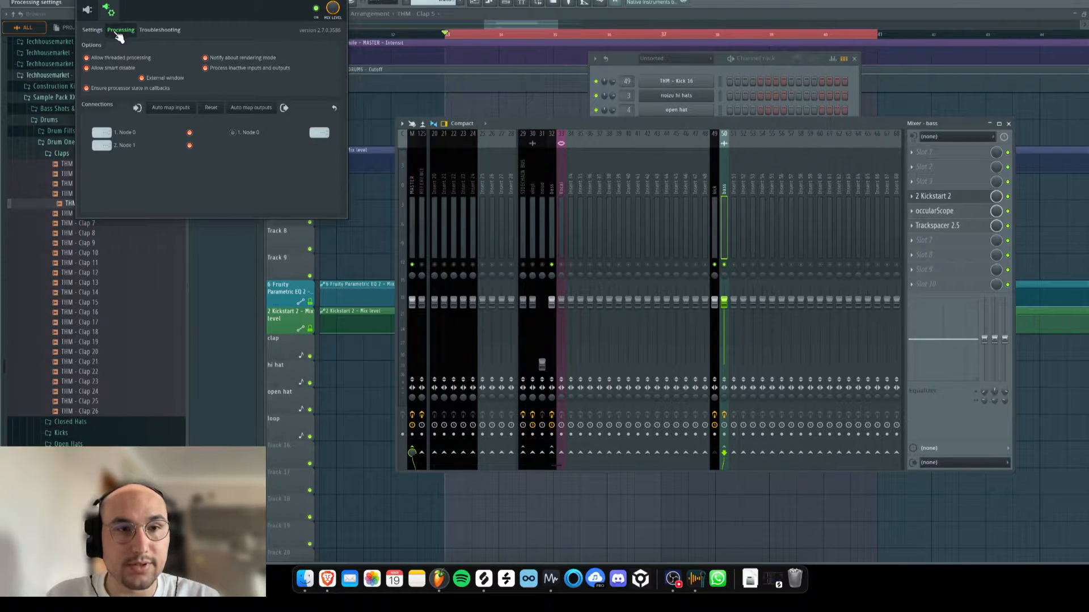
click(175, 111)
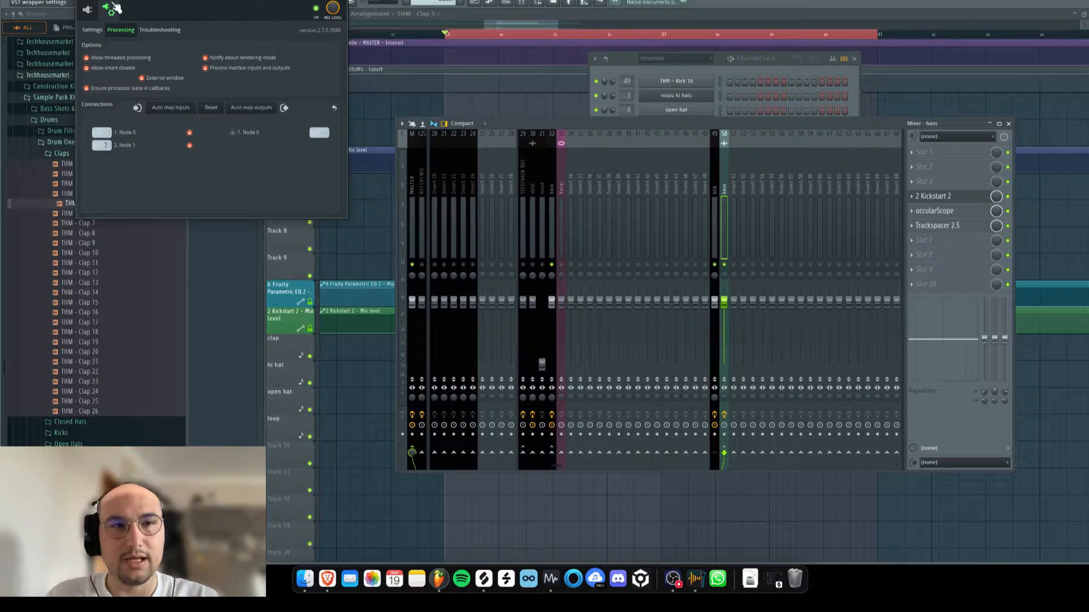
click(110, 8)
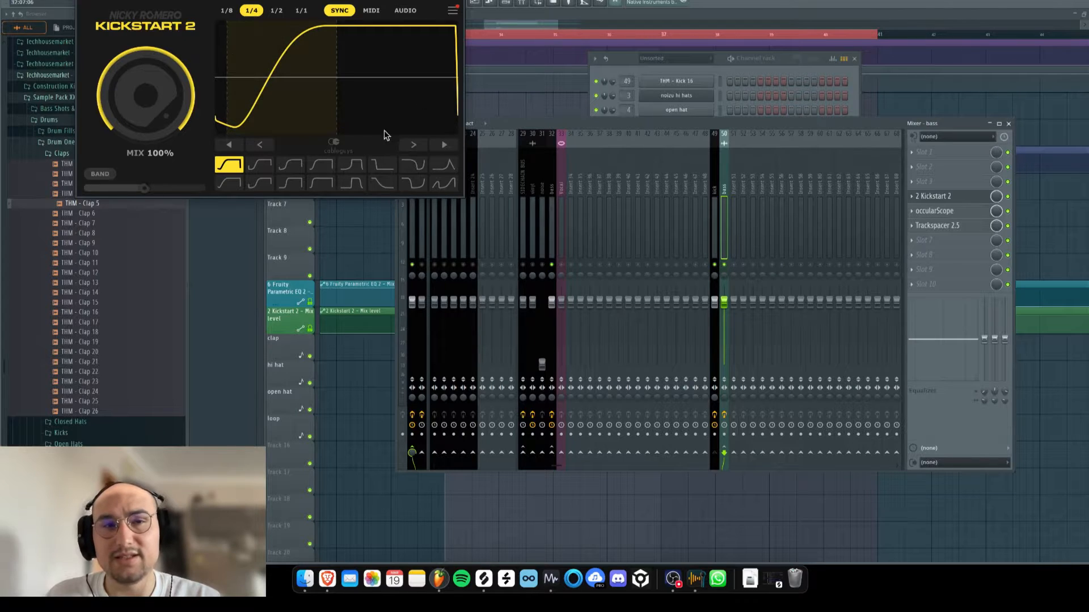
Step: Play the loop in short passes to examine the kick and bass waveforms against the Kickstart 2 ducking curve
key(space)
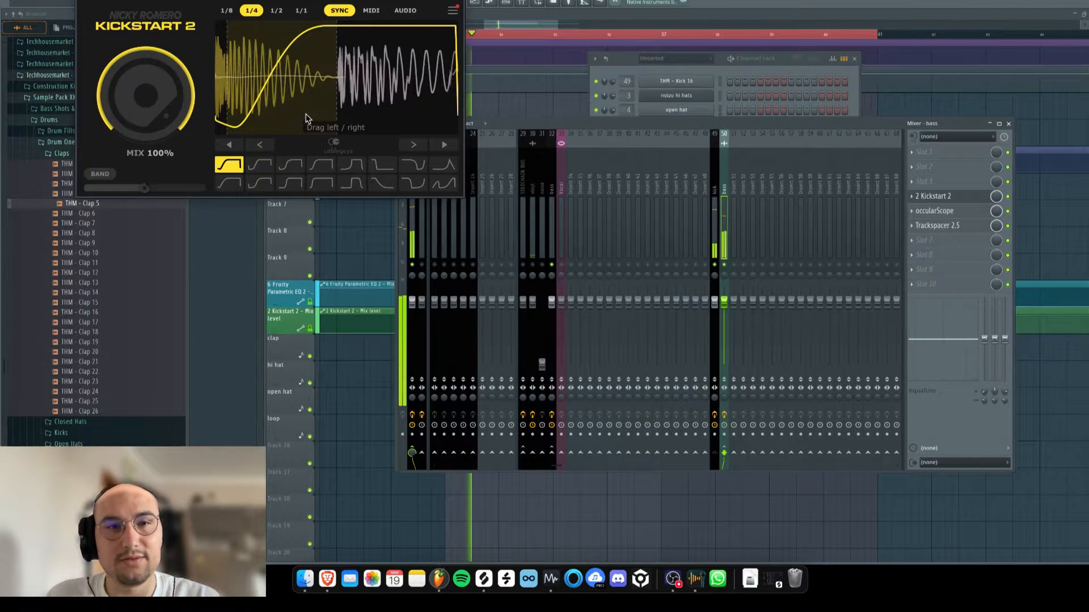
key(space)
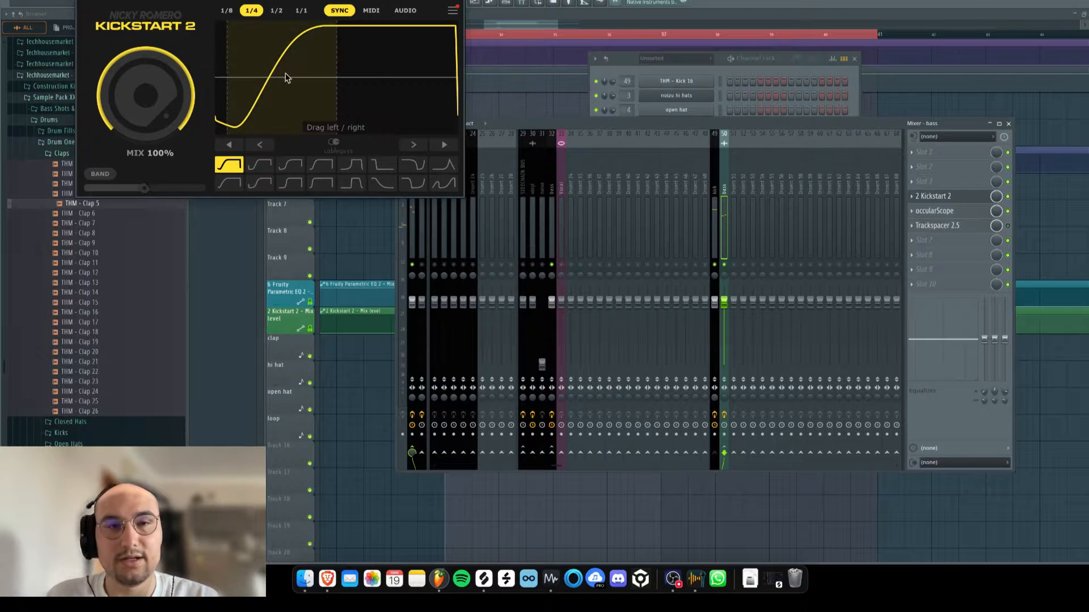
key(space)
key(space)
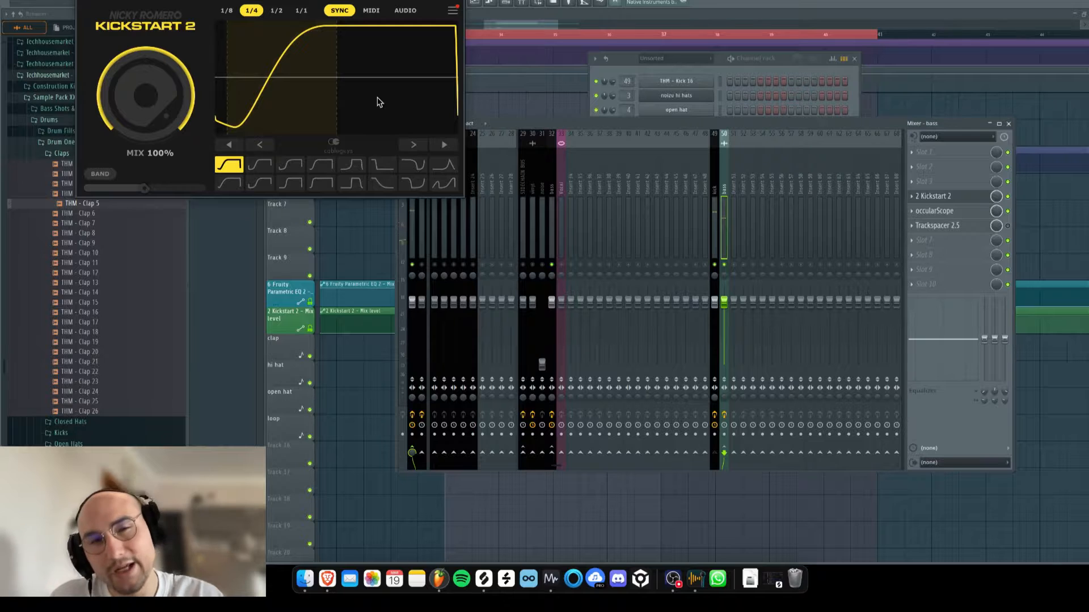
key(space)
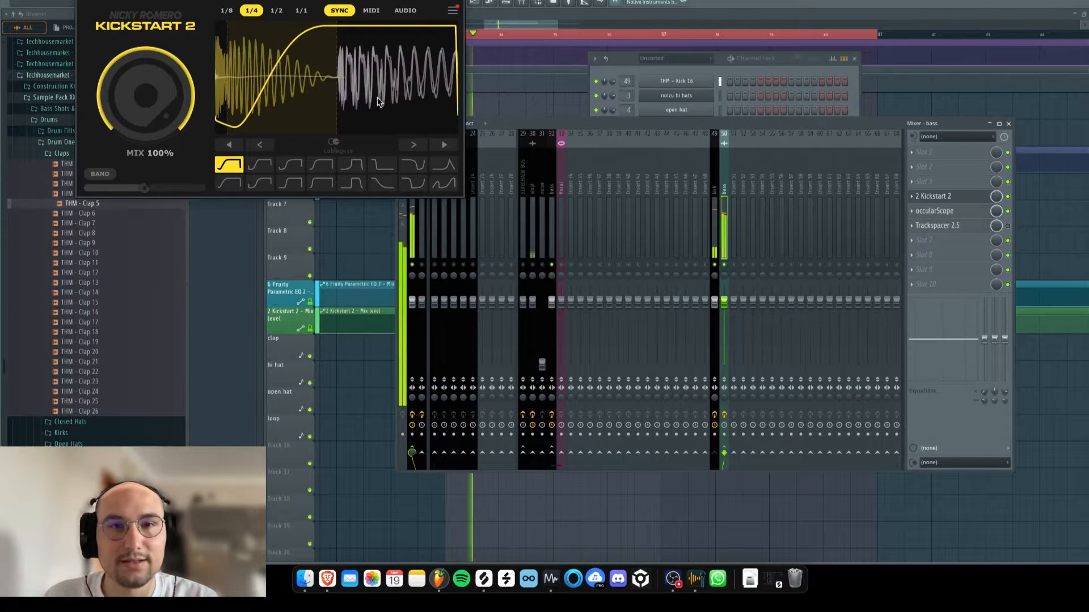
Step: Stop playback and switch the Kickstart 2 ducking curve to Classic Chain
key(space)
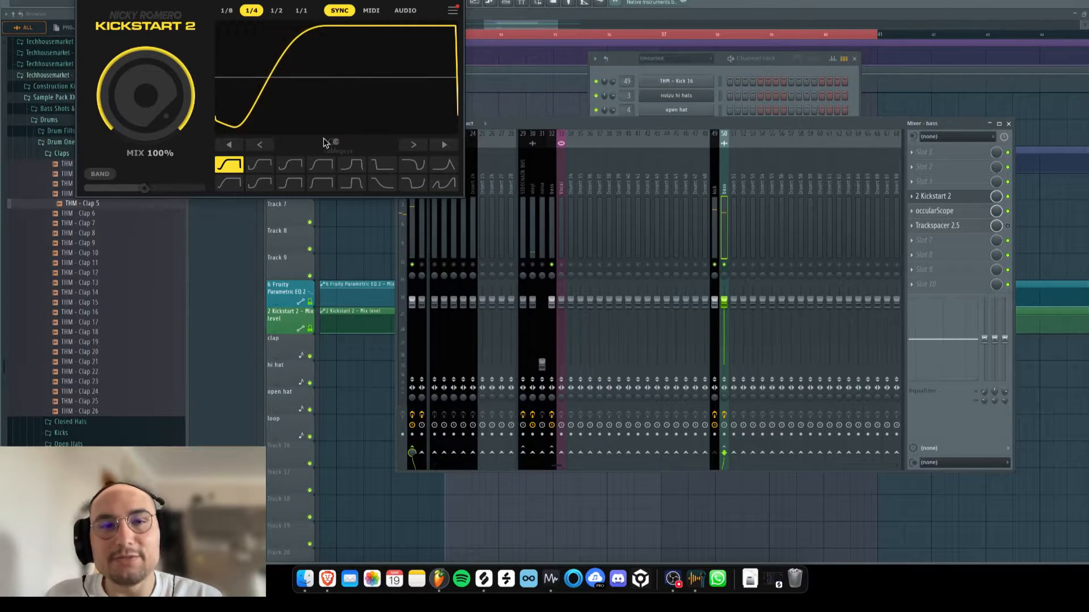
click(266, 171)
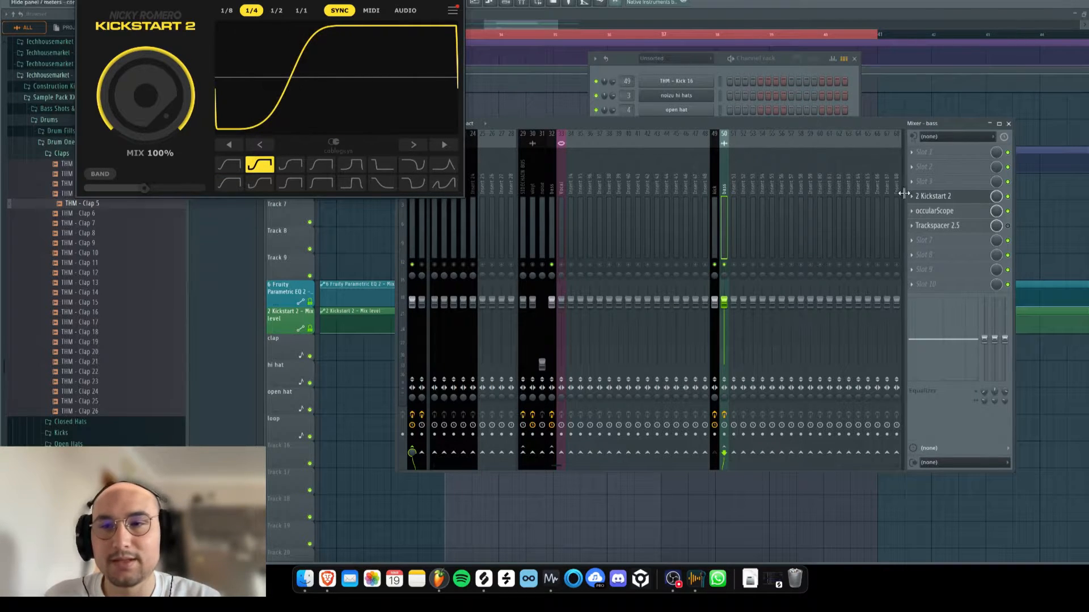
Step: Open occularScope on the bass track, check its processing connections, and arrange its window directly above Kickstart 2
click(934, 210)
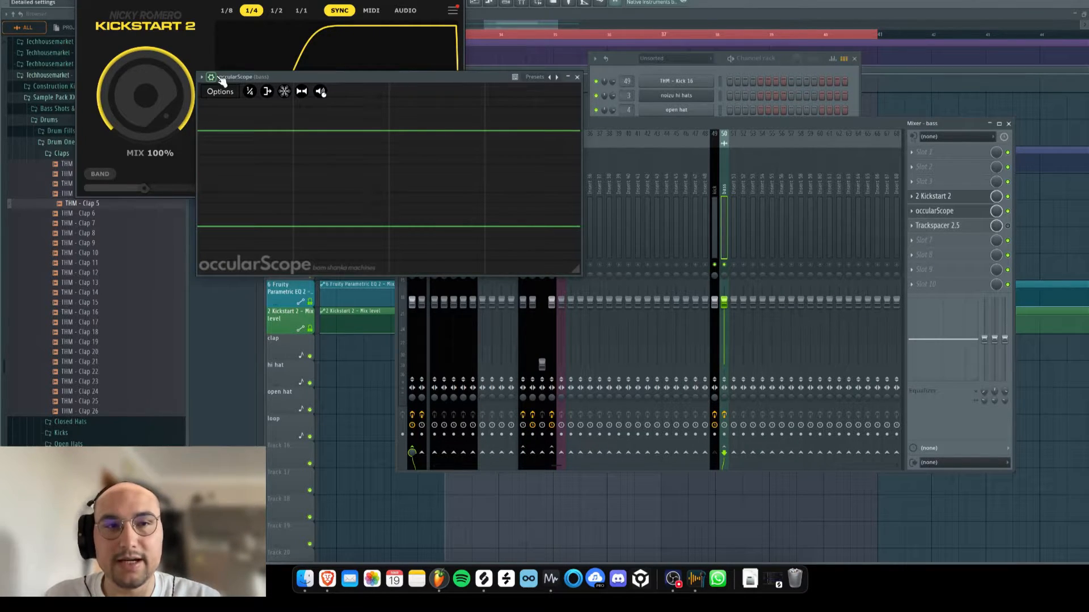
click(219, 78)
click(242, 113)
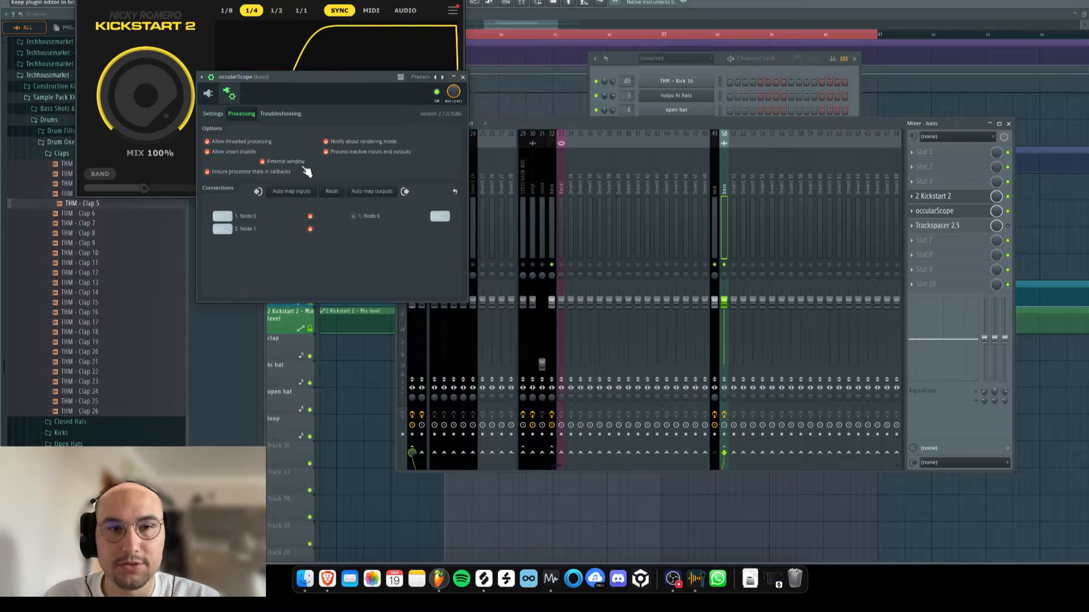
click(211, 77)
drag(232, 80, 507, 1)
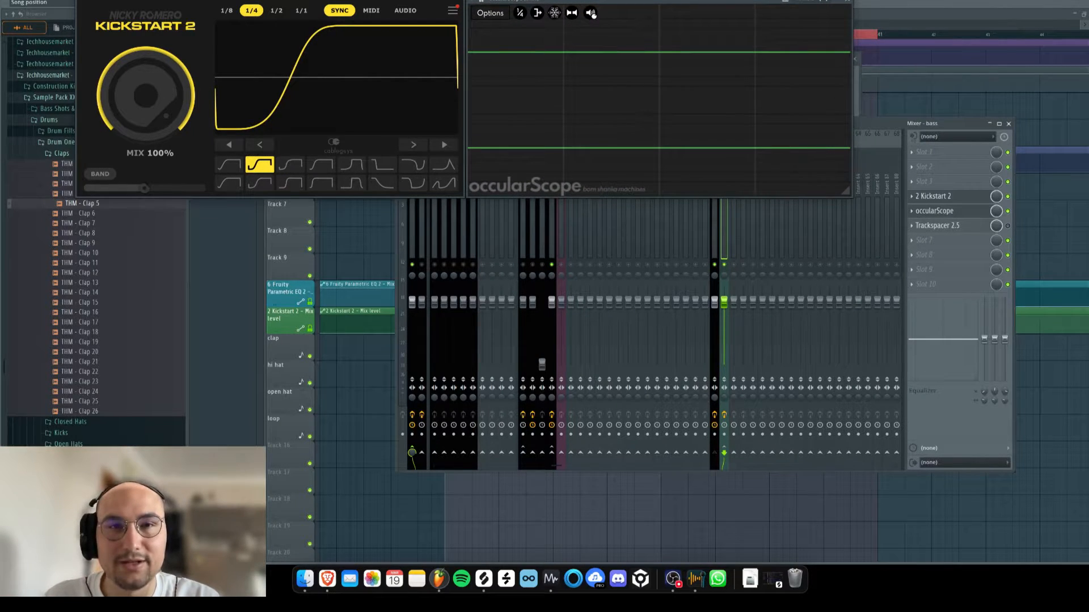
drag(350, 0, 741, 201)
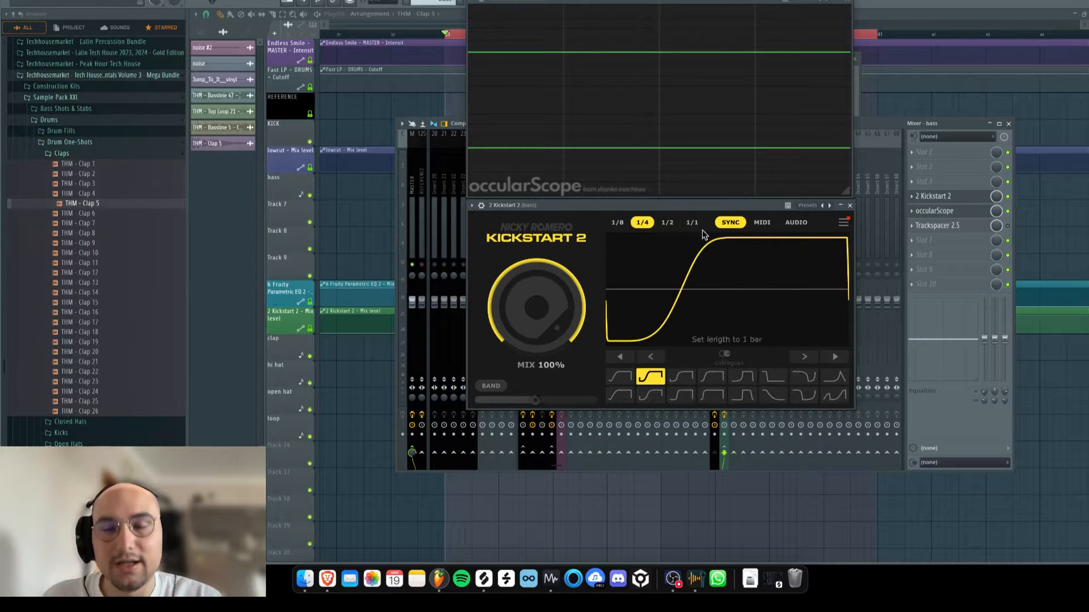
Step: Select the Free Punch curve in Kickstart 2 and play the loop in short passes to examine the kick and bass waveforms
click(619, 376)
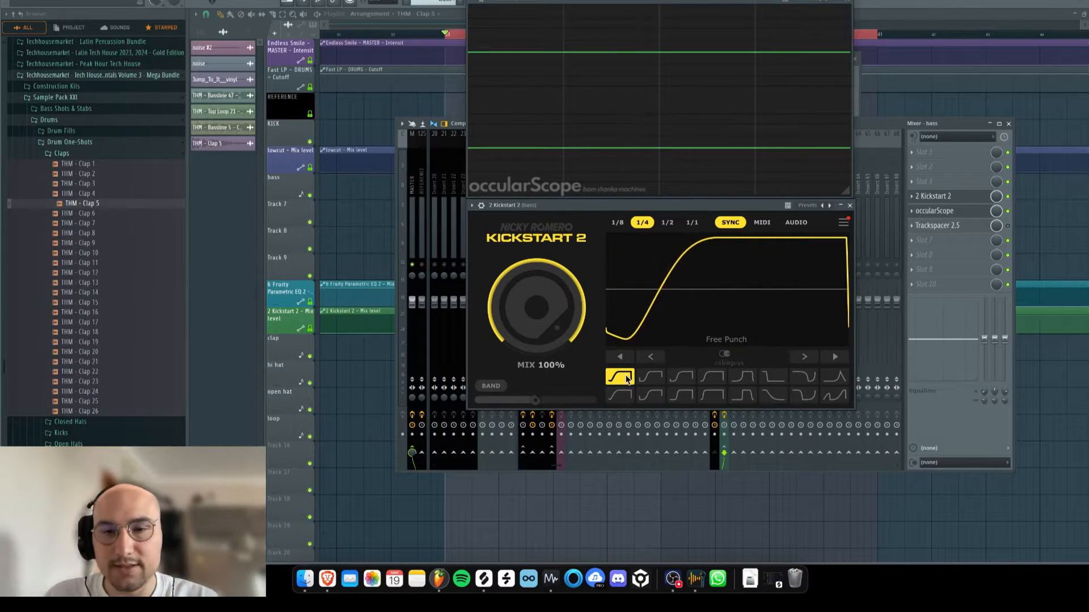
key(space)
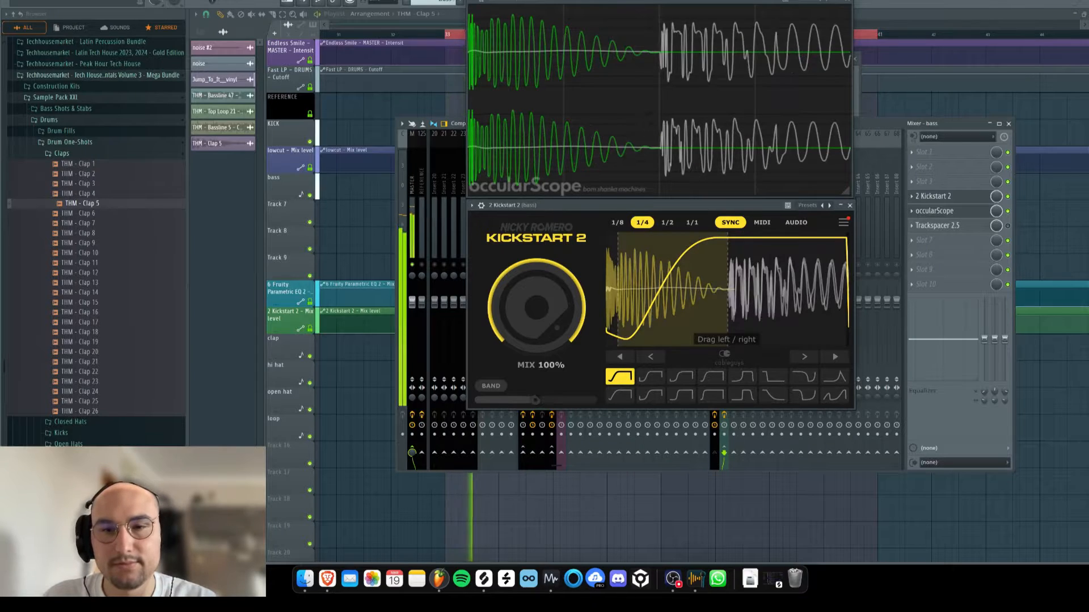
key(space)
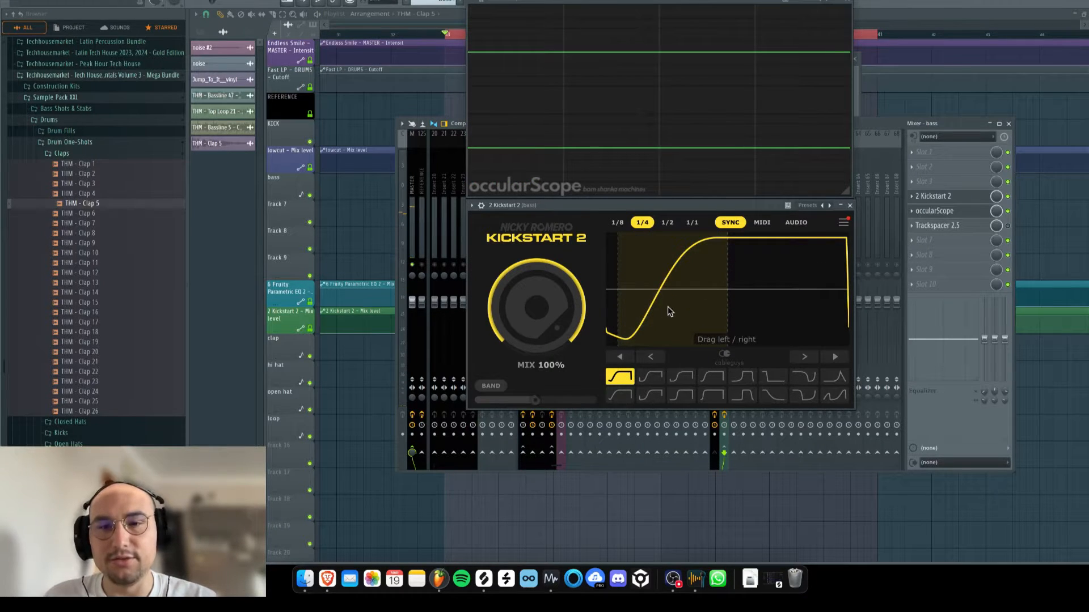
key(space)
key(space)
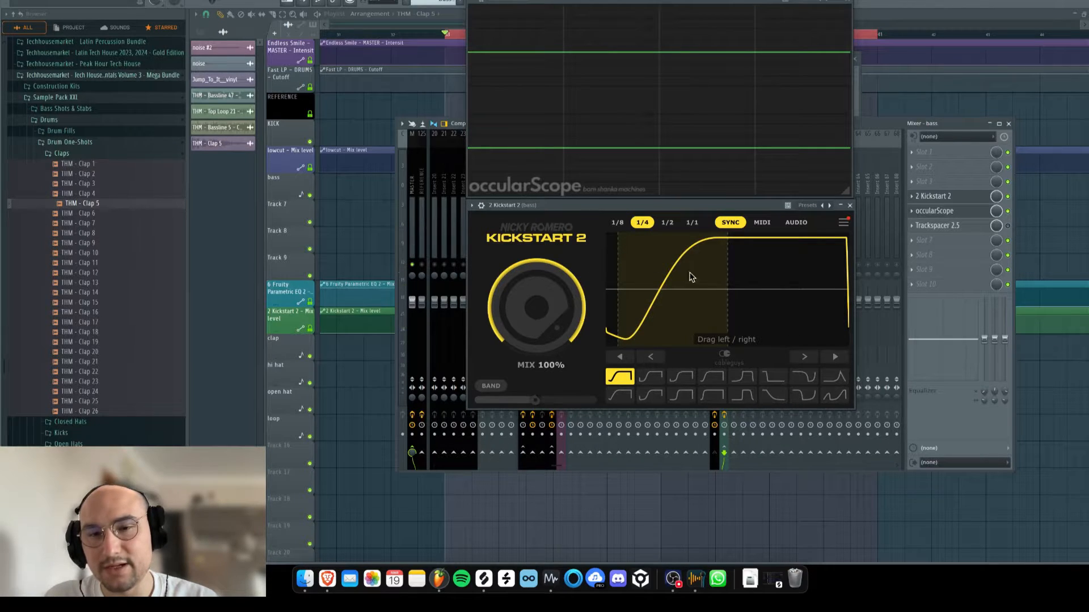
Step: Compare several Kickstart 2 ducking curves, including Tighter and Free Punch, and settle on Classic Chain
click(651, 377)
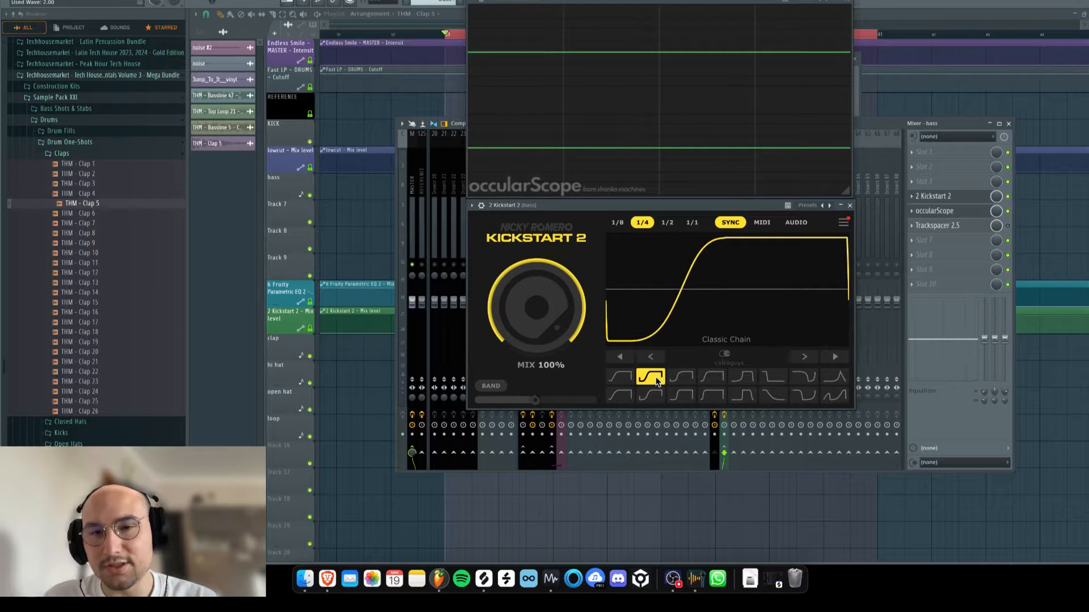
click(686, 381)
click(650, 380)
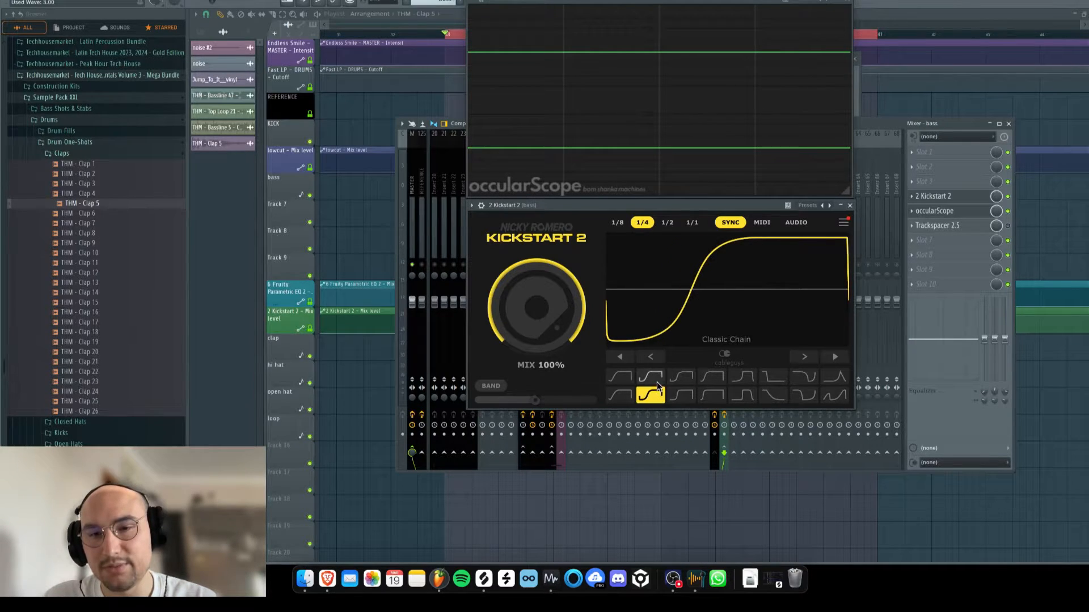
click(682, 380)
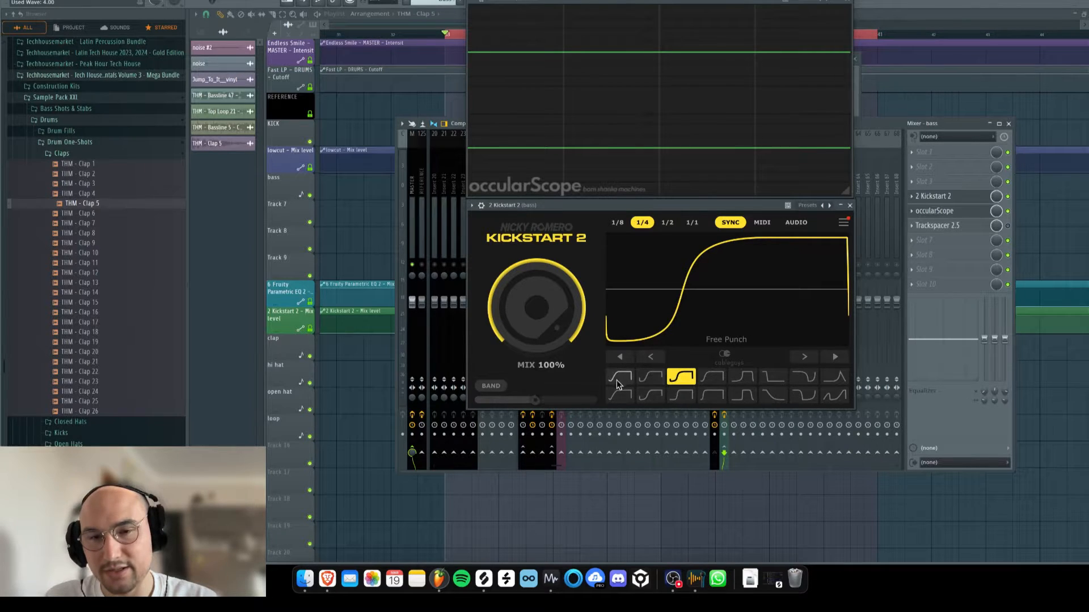
click(681, 395)
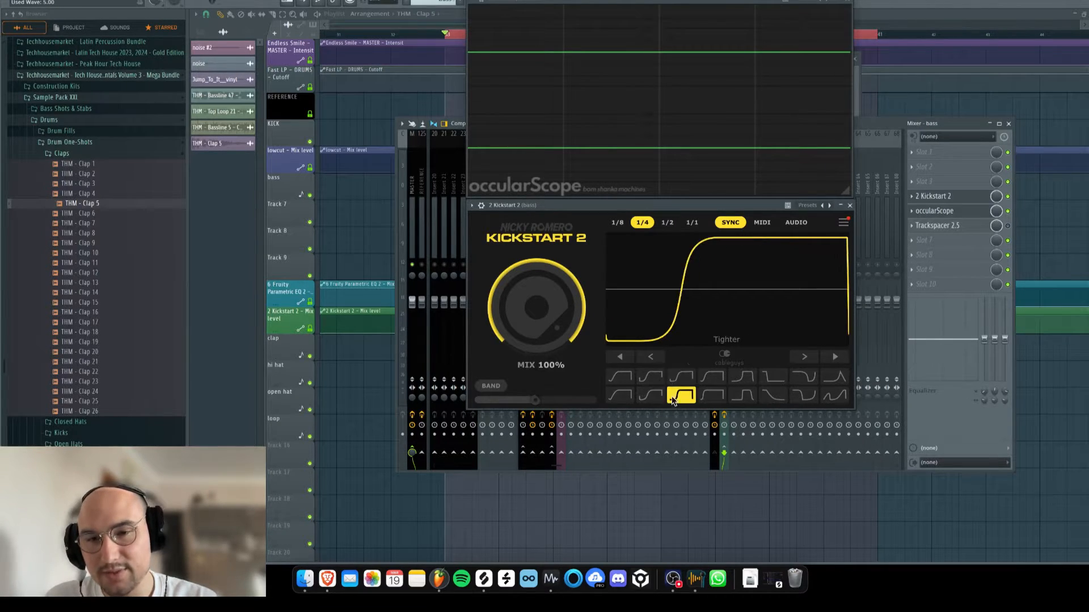
click(680, 377)
click(619, 377)
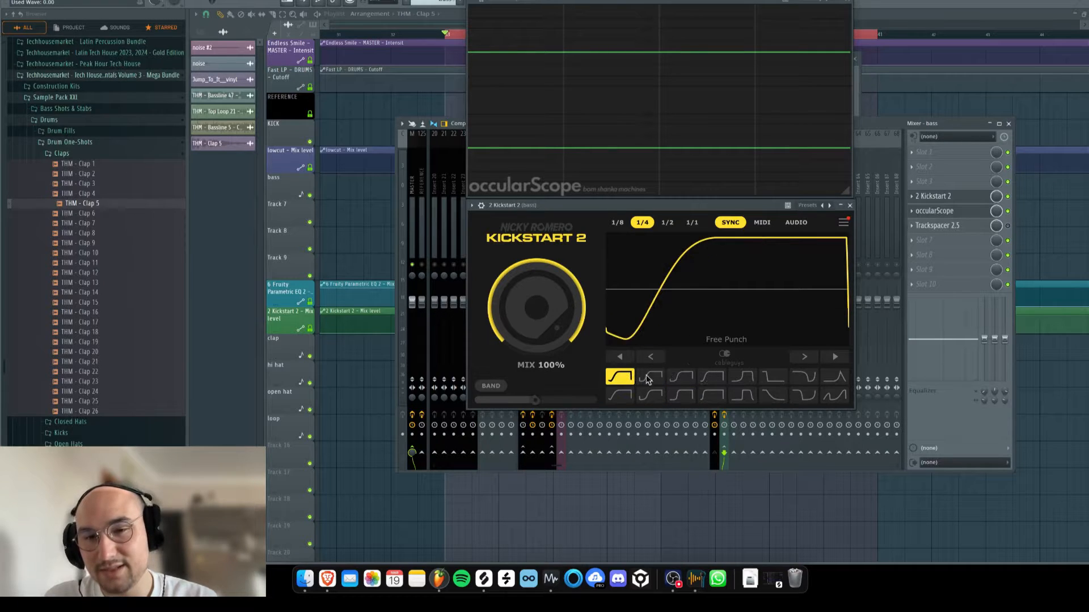
click(740, 377)
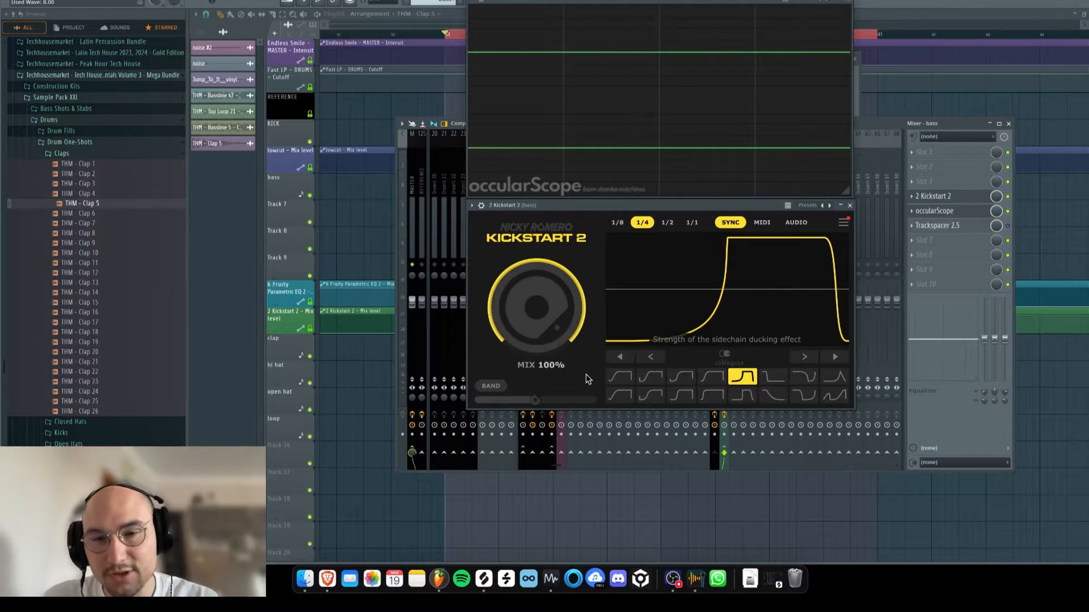
click(620, 376)
click(650, 376)
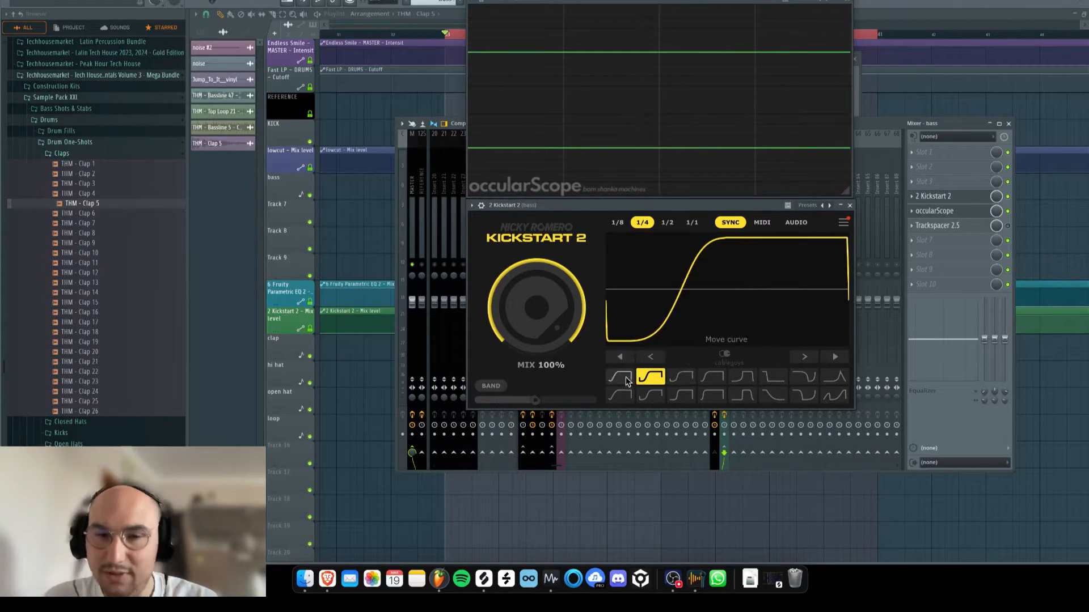
Step: Delay the rise of the Classic Chain ducking curve to reduce the kick and bass overlap, auditioning the loop in short passes
key(space)
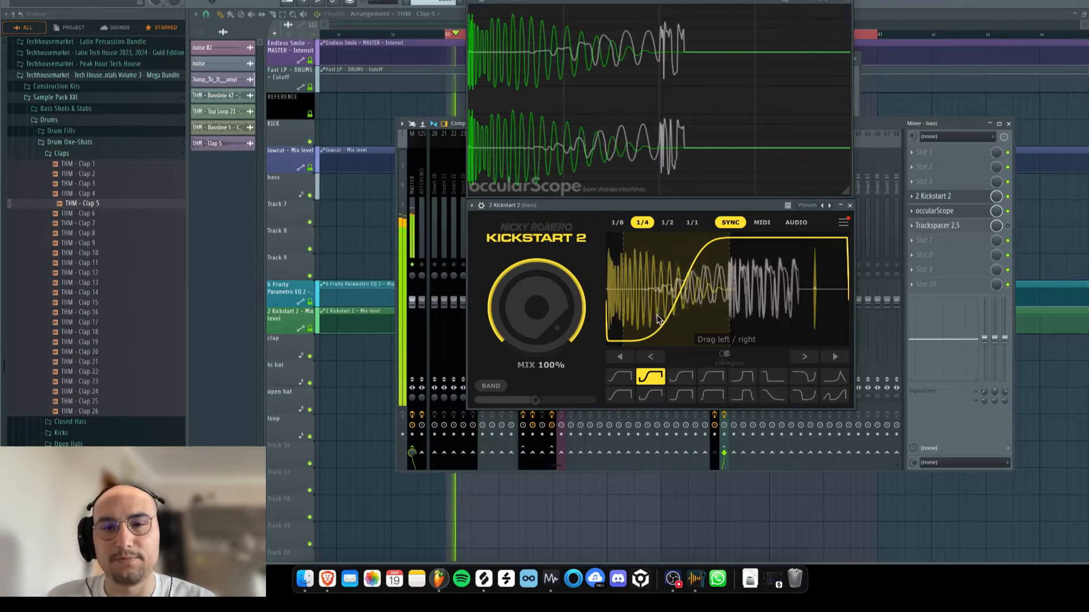
key(space)
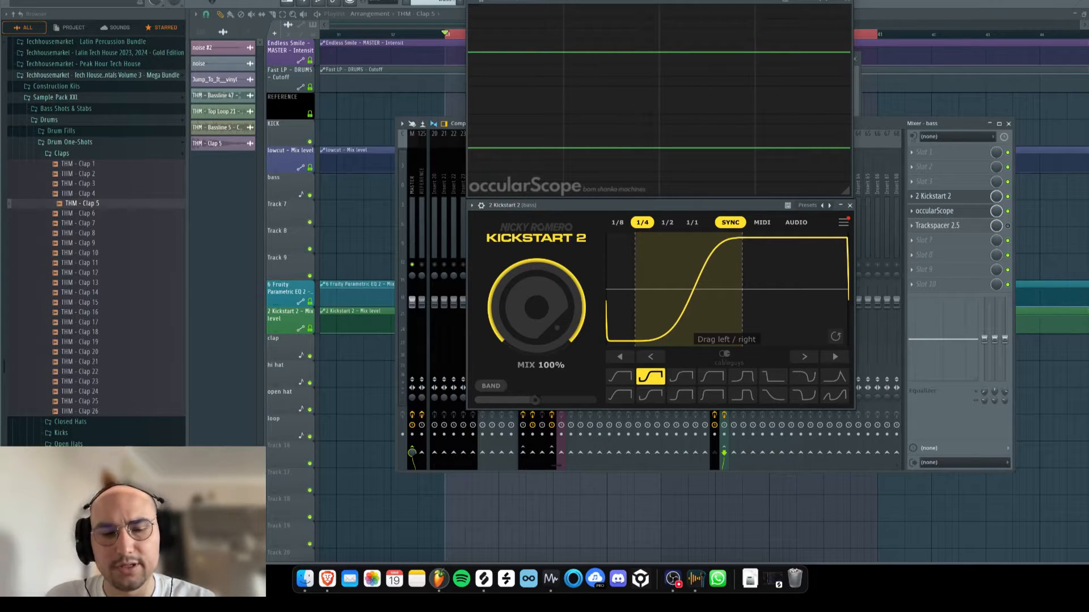
key(space)
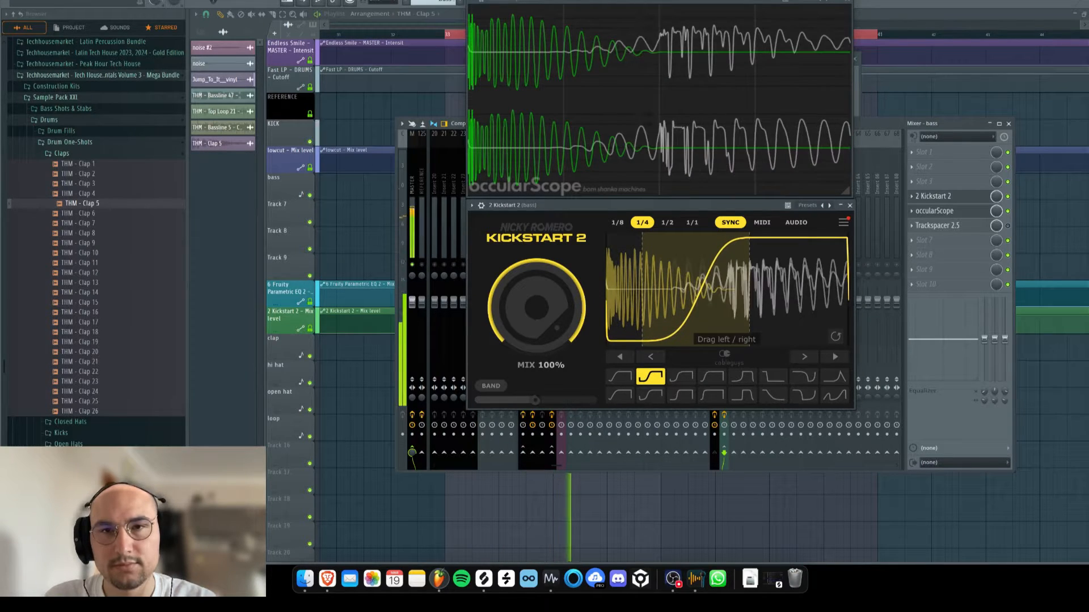
key(space)
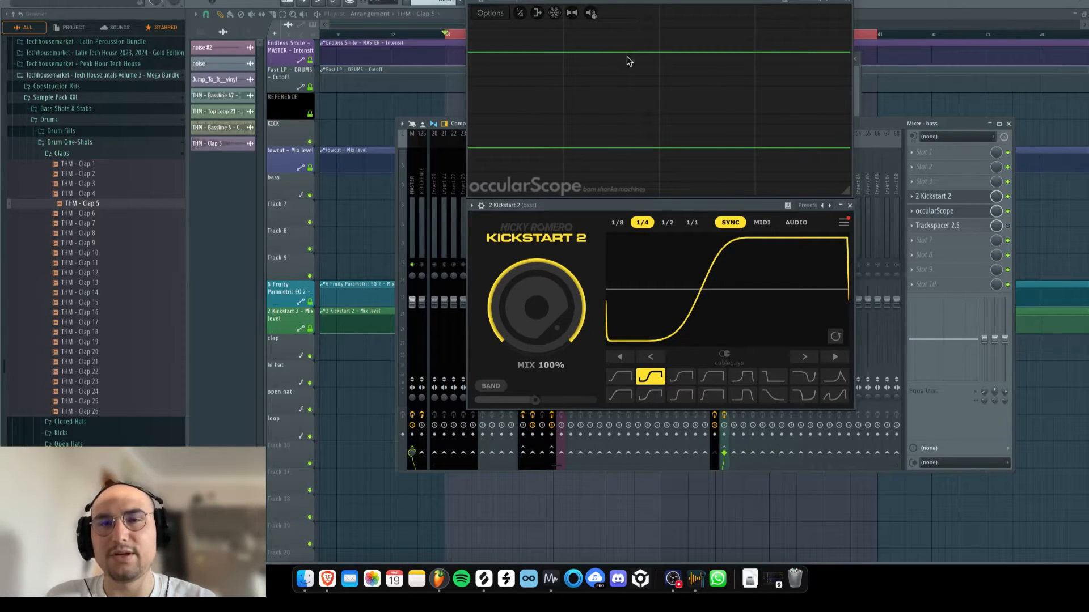
key(space)
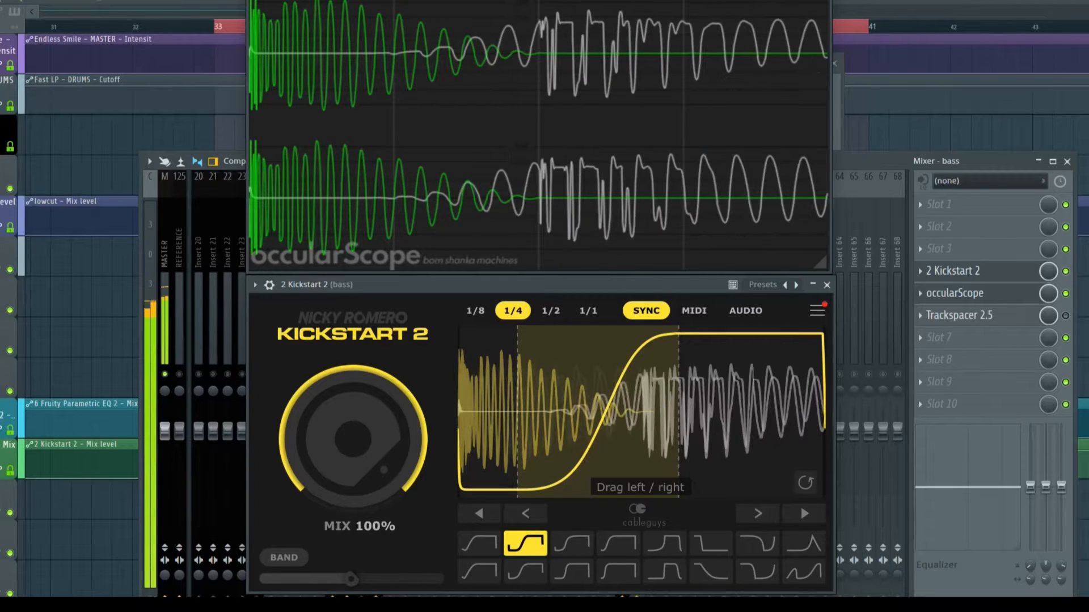
key(space)
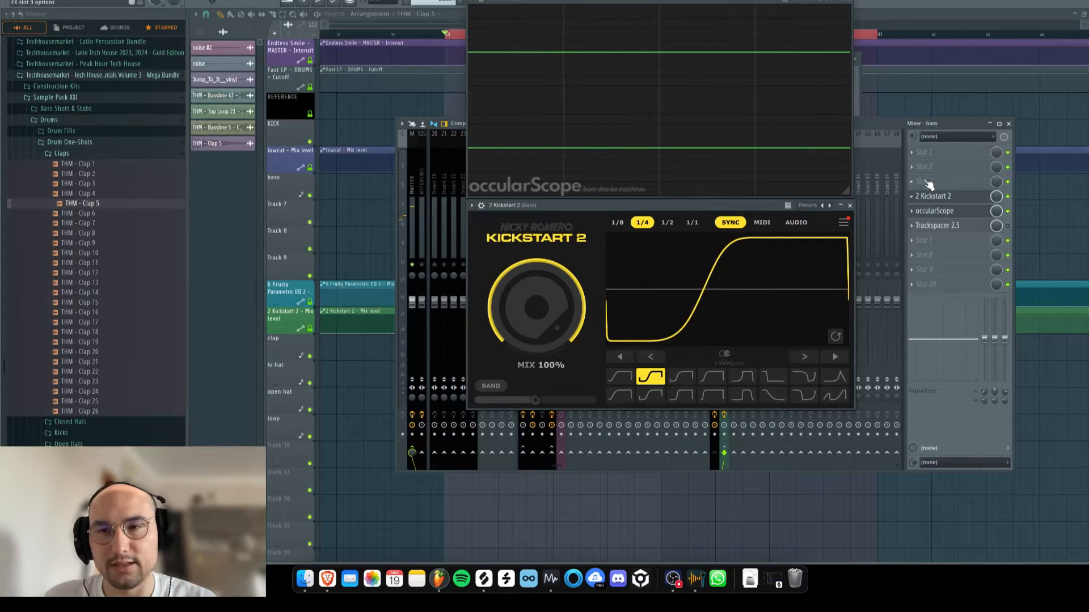
Step: Insert Fruity Limiter in slot 1 of the bass track and raise its gain to about 2.6 dB, auditioning it with the loop
click(924, 152)
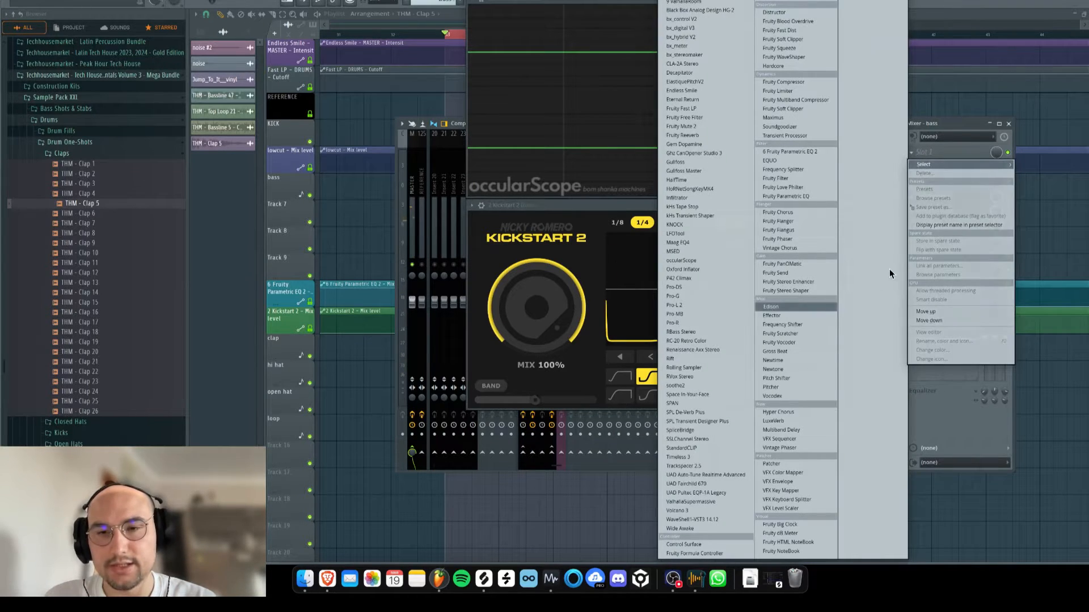
click(812, 91)
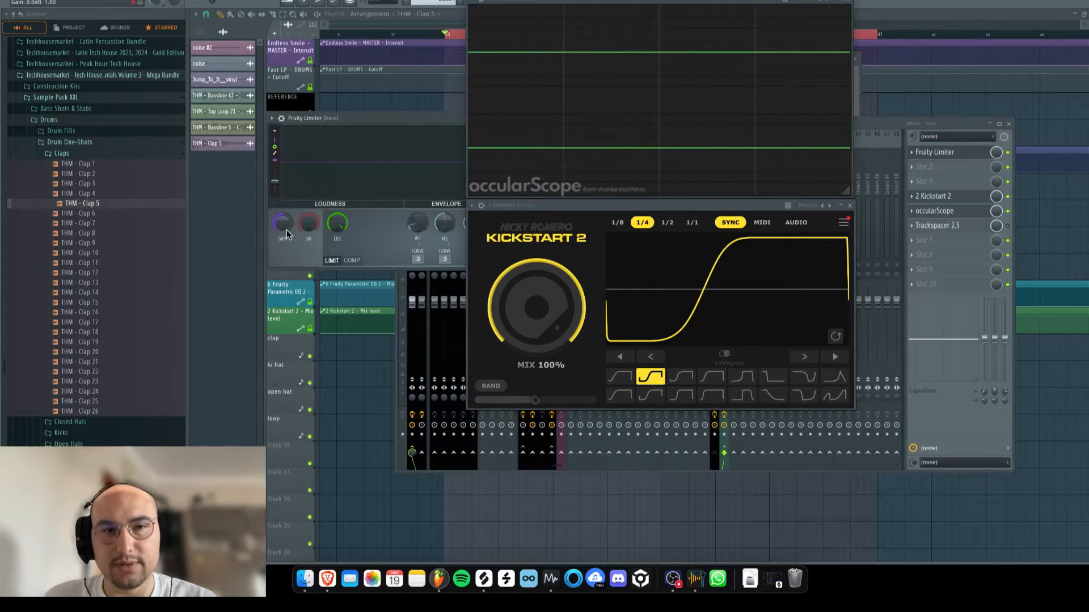
drag(282, 222, 282, 219)
key(space)
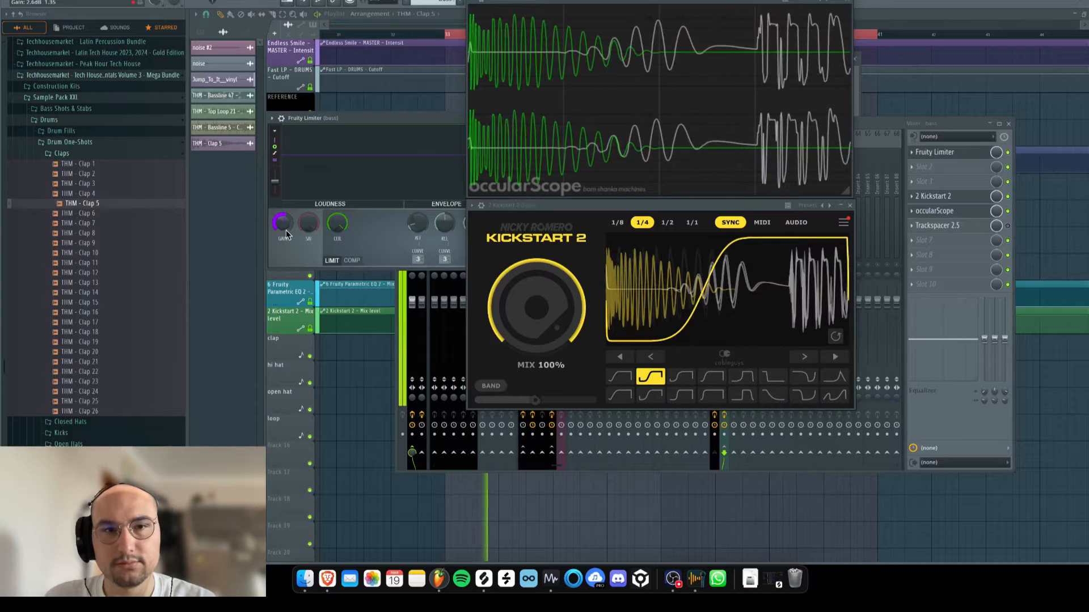
drag(394, 118, 393, 148)
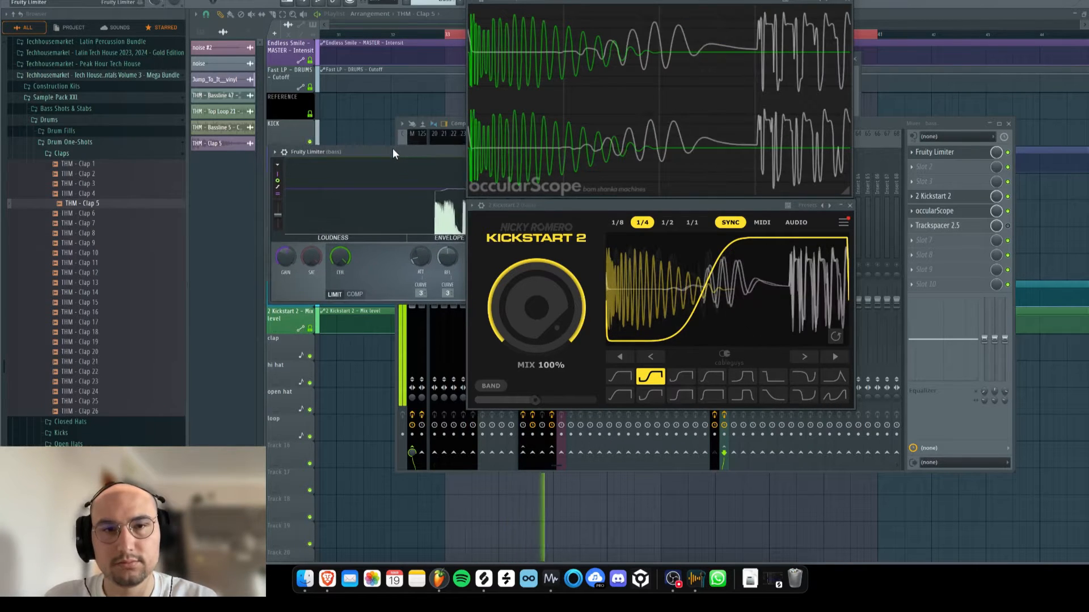
key(Escape)
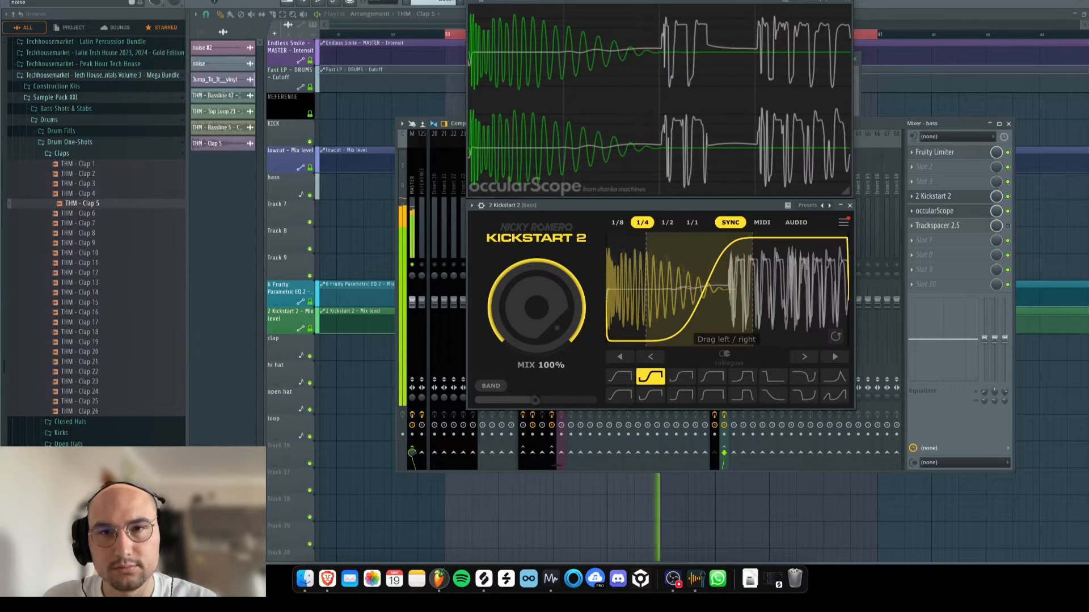
key(space)
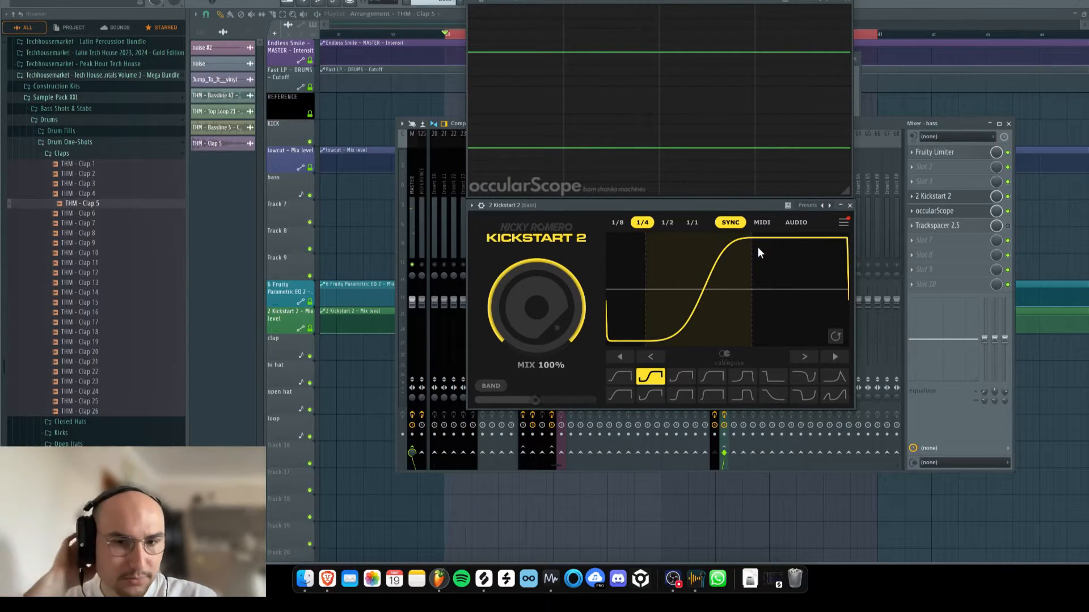
Step: Close Kickstart 2 and occularScope, and enable and open Trackspacer 2.5 after moving it above occularScope in the bass track's effects
click(849, 205)
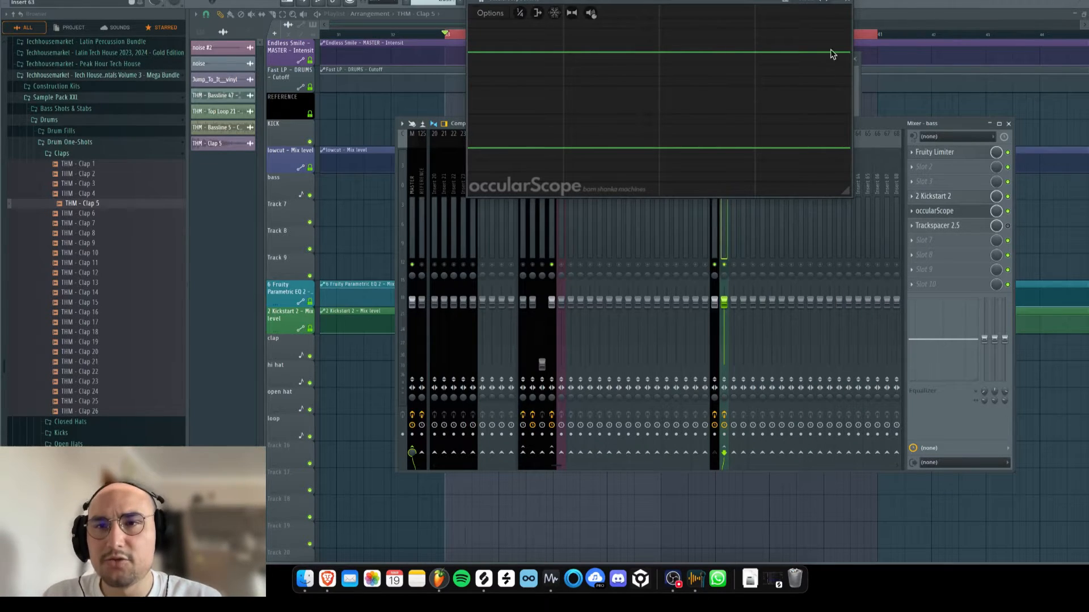
click(850, 5)
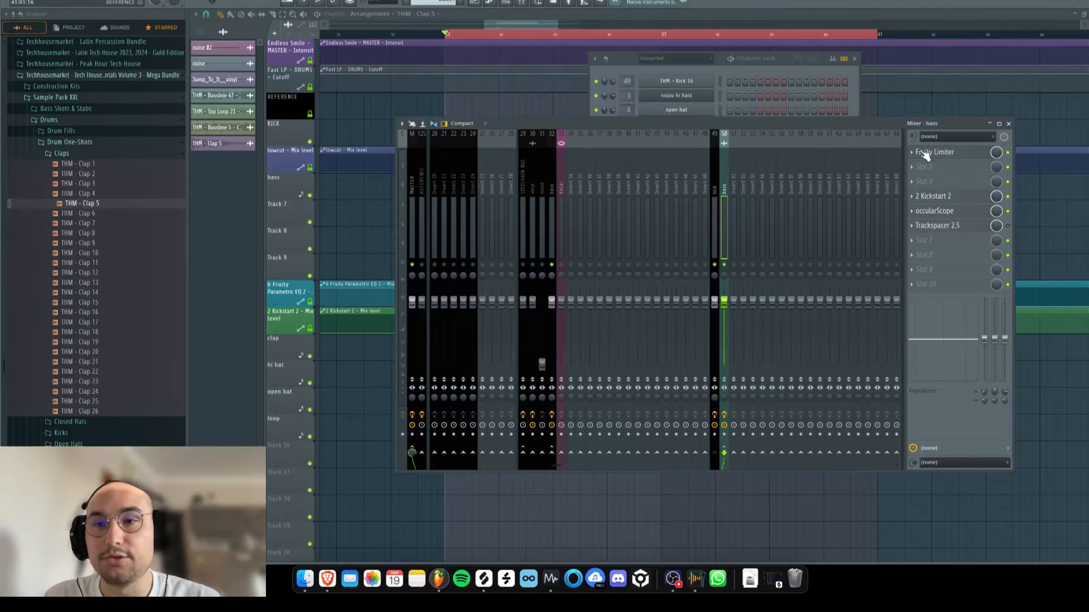
drag(1012, 227, 962, 200)
click(962, 200)
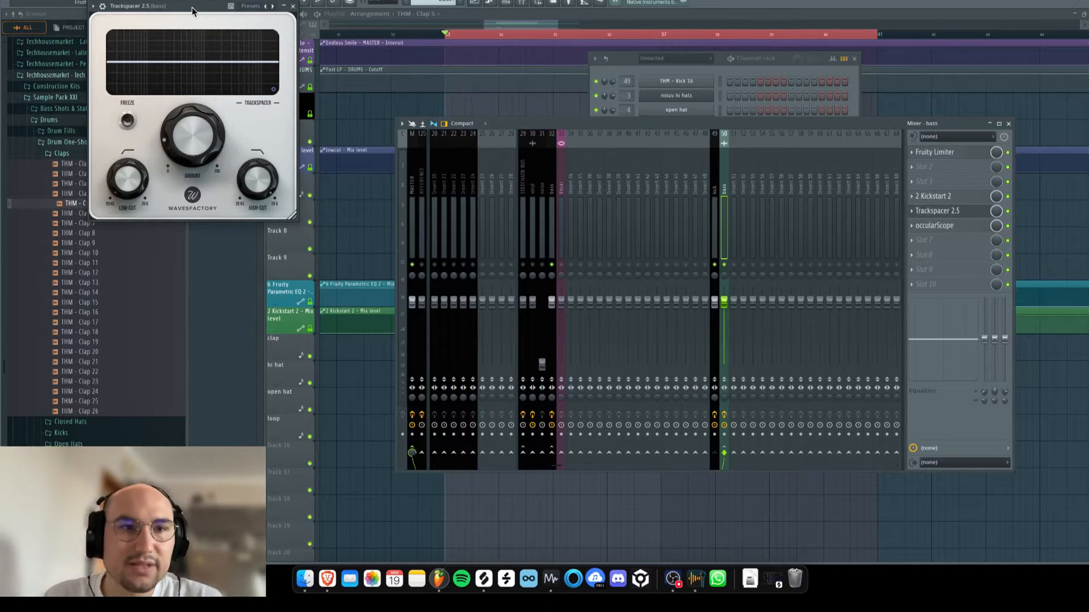
Step: Place the Trackspacer 2.5 window over the mixer and check its input connections in the processing settings
drag(192, 7, 547, 209)
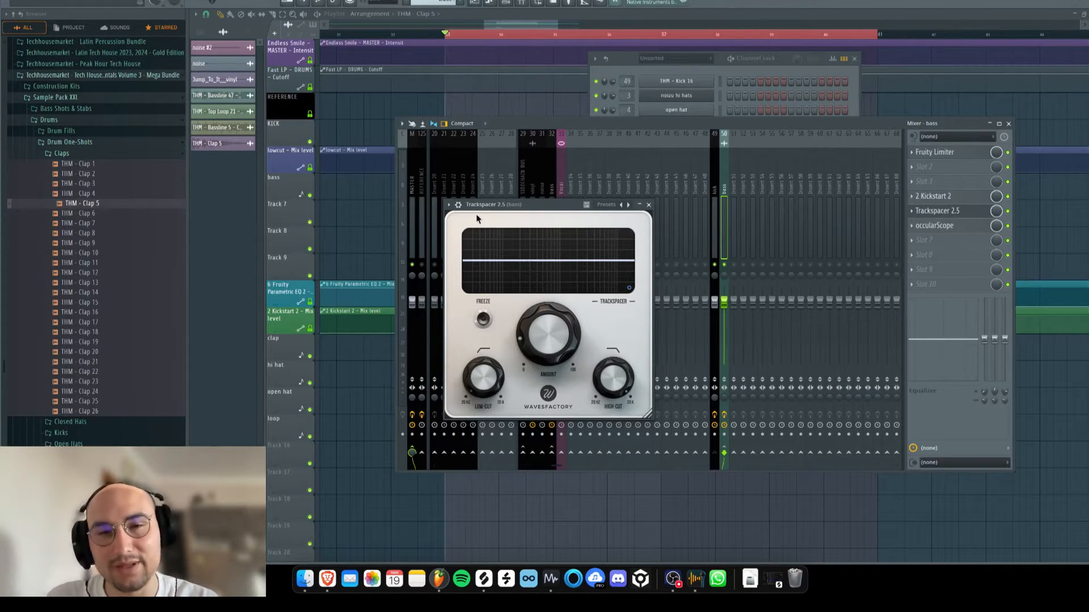
click(459, 205)
click(488, 241)
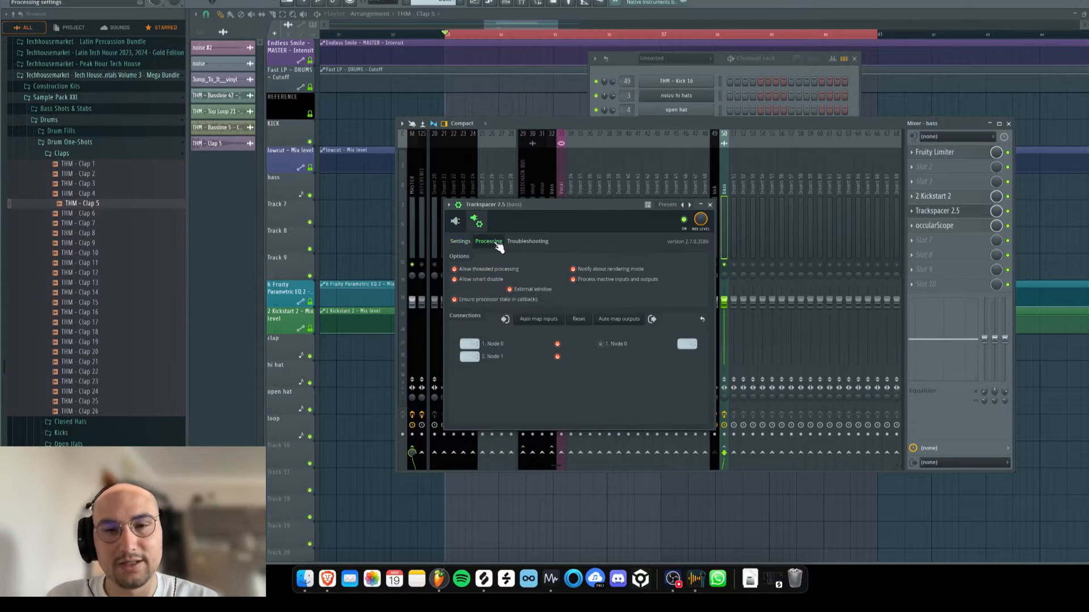
click(459, 204)
drag(577, 203, 596, 203)
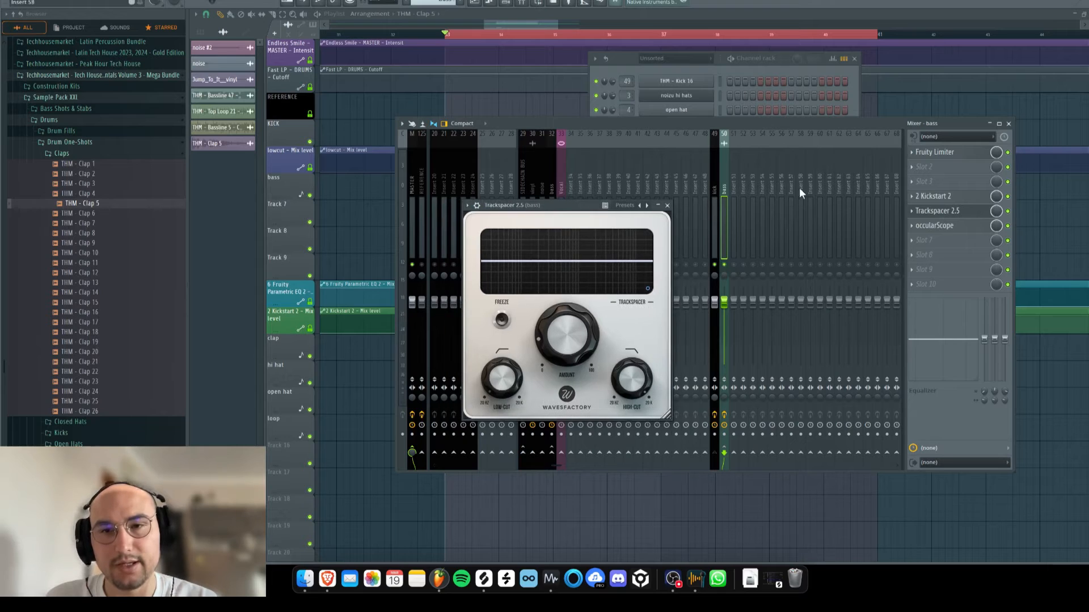
Step: Try Trackspacer 2.5's amount at higher settings and bring it down to about 31% while auditioning the loop
mouse_move(502, 383)
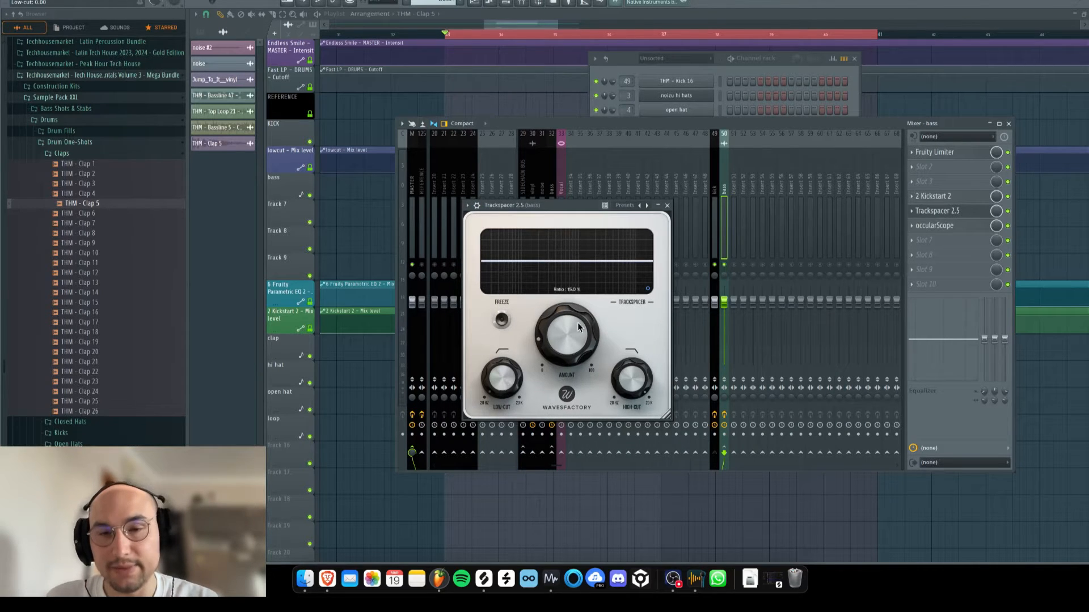
key(space)
drag(577, 326, 581, 314)
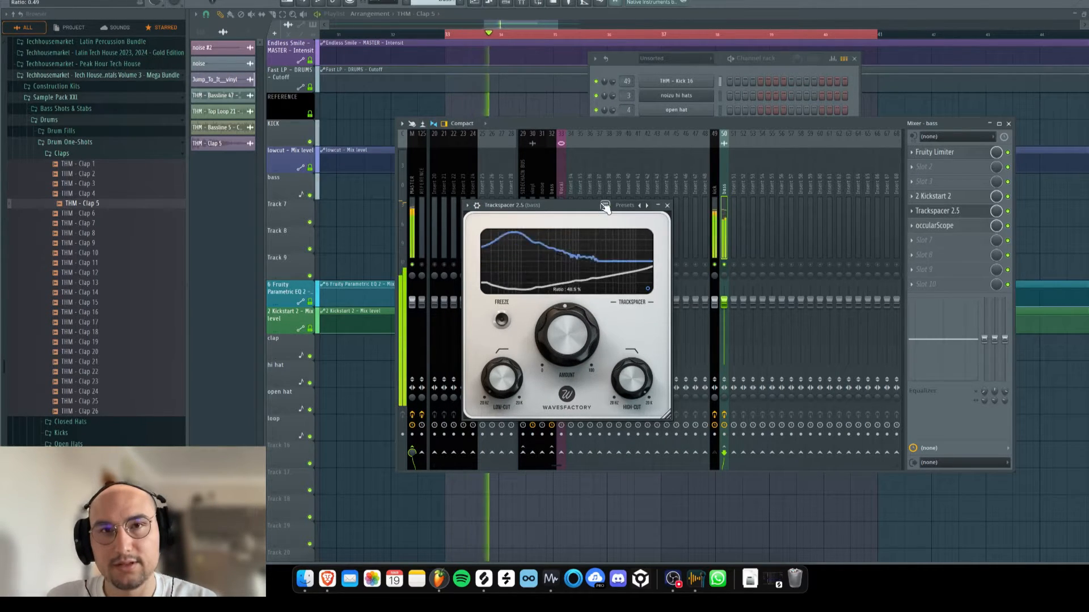
drag(568, 325, 575, 404)
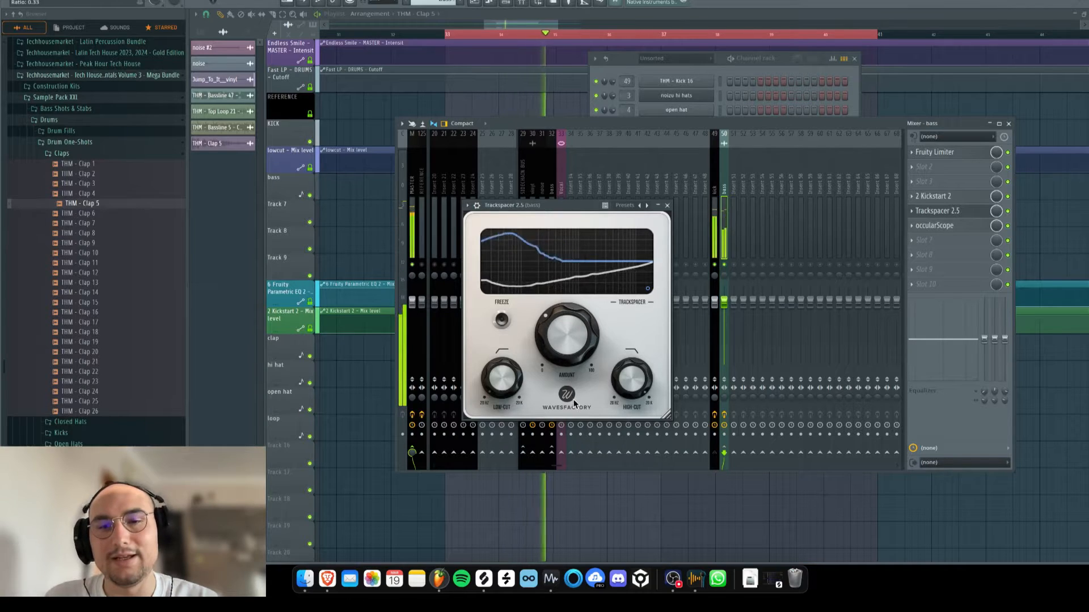
key(space)
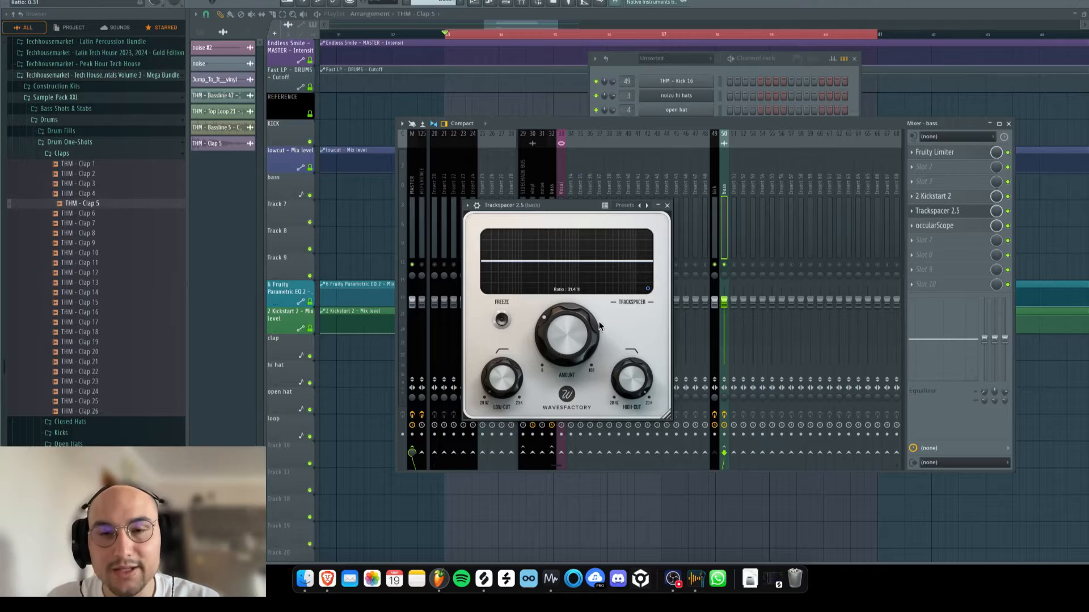
Step: Check the attack and release in Trackspacer's advanced panel, and set the low-cut to about 30 Hz, auditioning the loop briefly
click(648, 289)
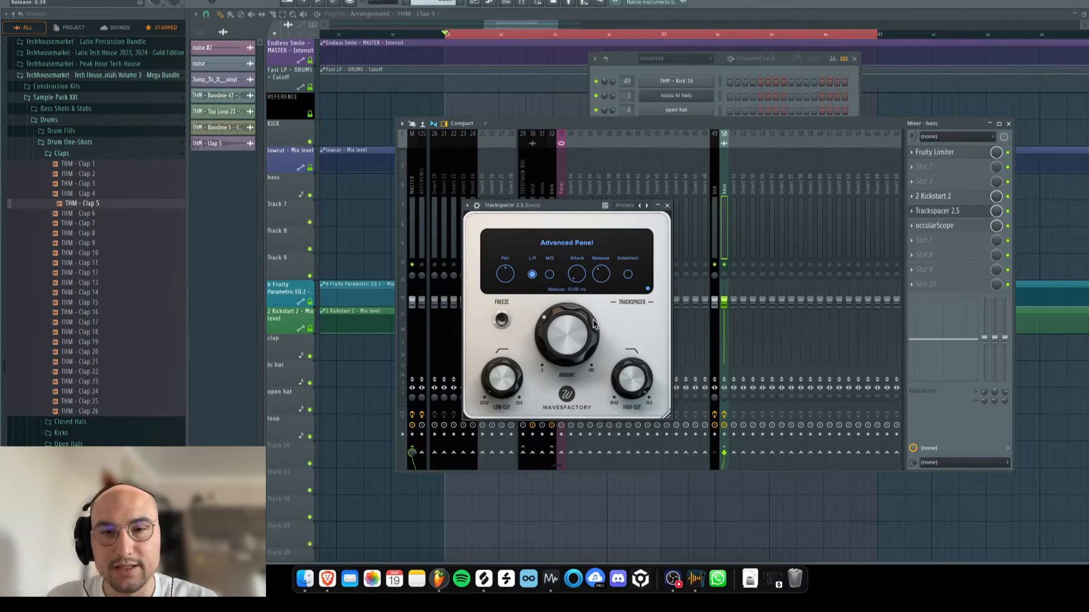
click(649, 289)
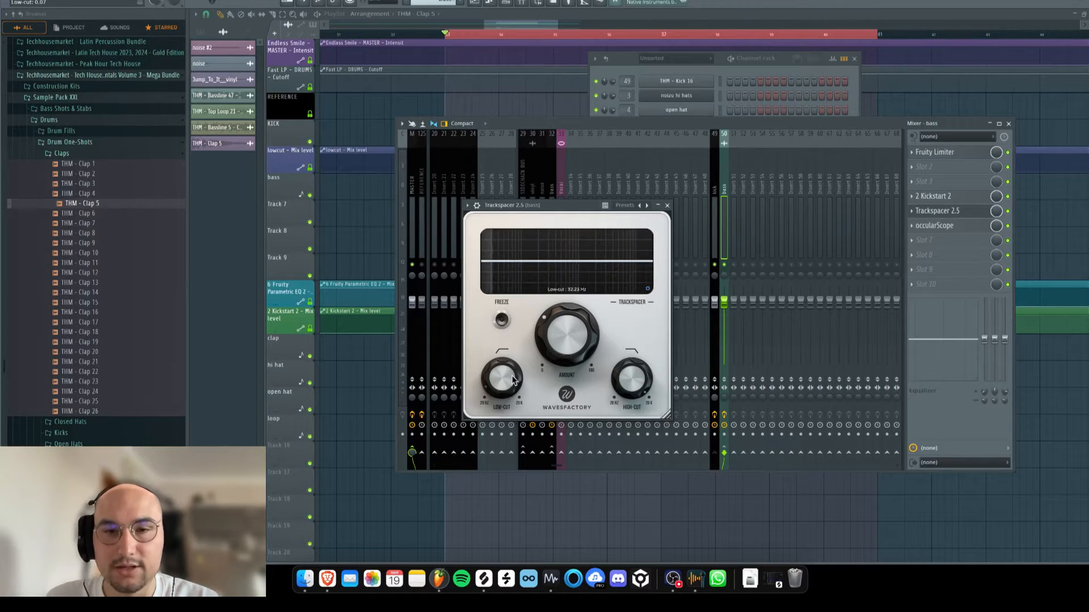
mouse_move(511, 380)
mouse_down()
mouse_move(505, 406)
mouse_move(511, 376)
mouse_up()
key(space)
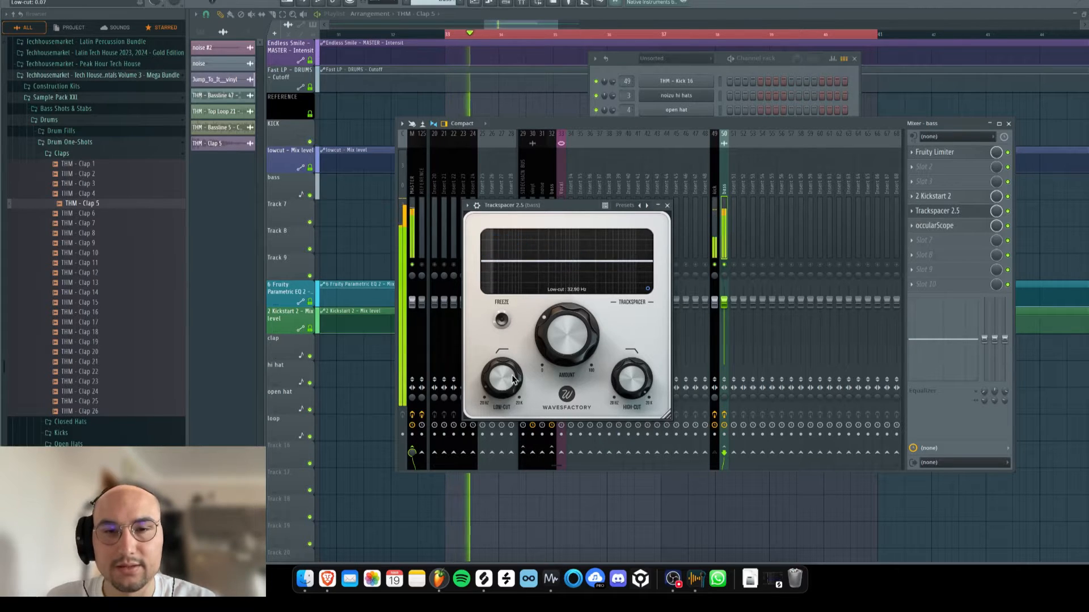
key(space)
drag(511, 379, 513, 383)
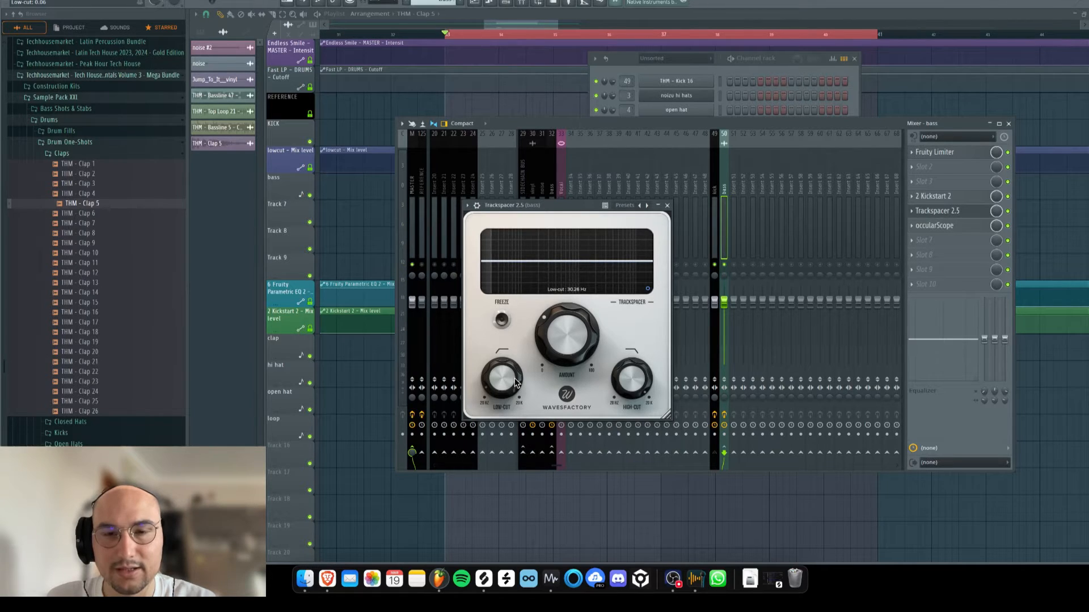
Step: Lower Trackspacer's high-cut so the ducking acts only on the low end, auditioning the loop in short passes
mouse_move(627, 367)
mouse_down()
mouse_move(631, 397)
mouse_move(599, 502)
mouse_move(614, 386)
mouse_move(622, 402)
mouse_move(627, 385)
mouse_move(624, 410)
mouse_up()
key(space)
key(space)
key(space)
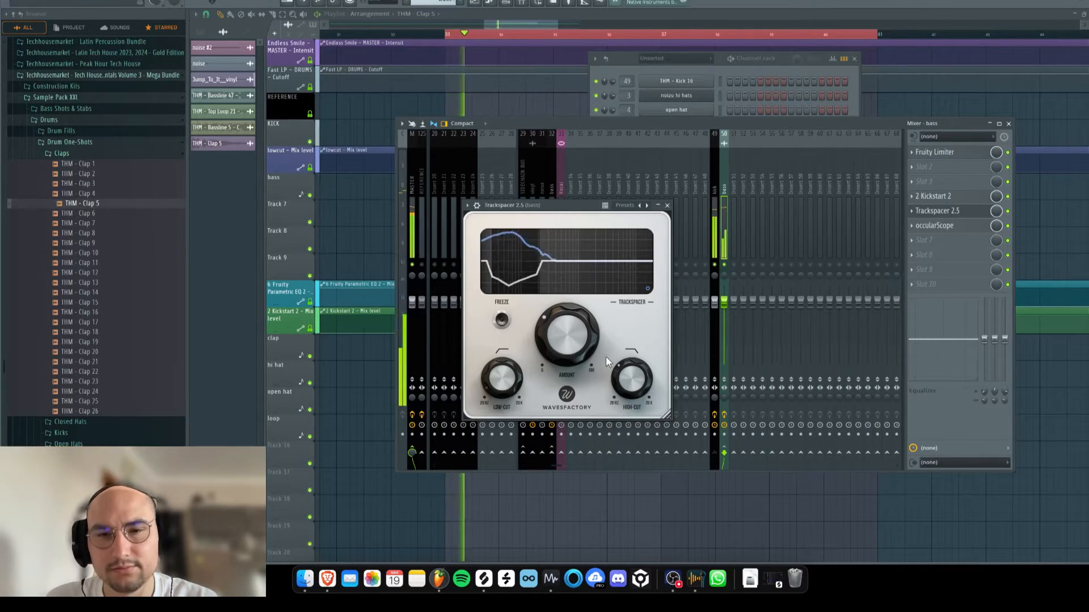
key(space)
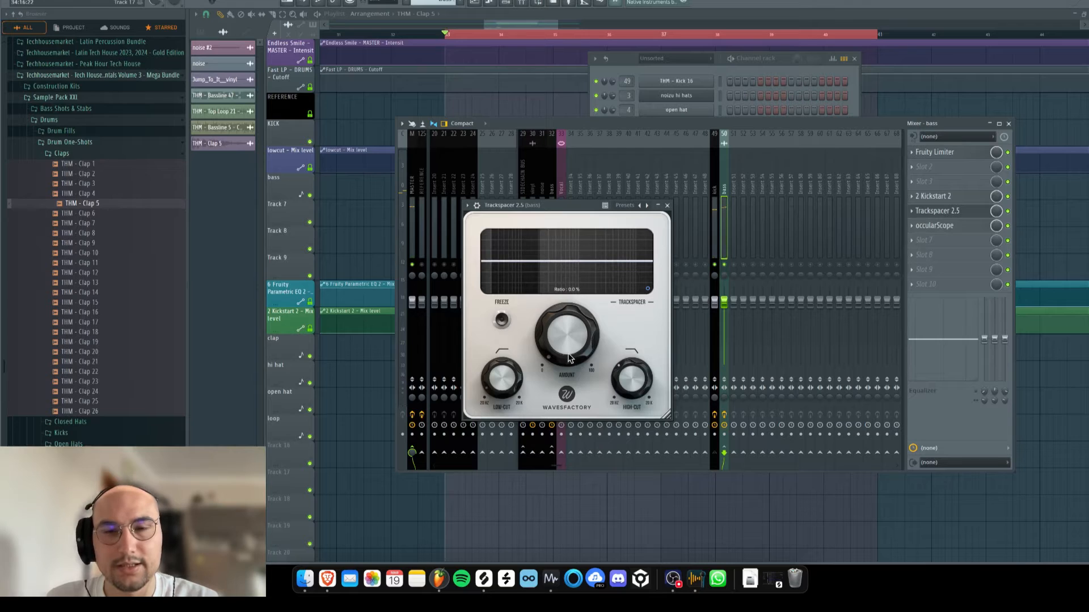
Step: Set Trackspacer's amount to about 22% while the loop plays, and close the plugin window
key(space)
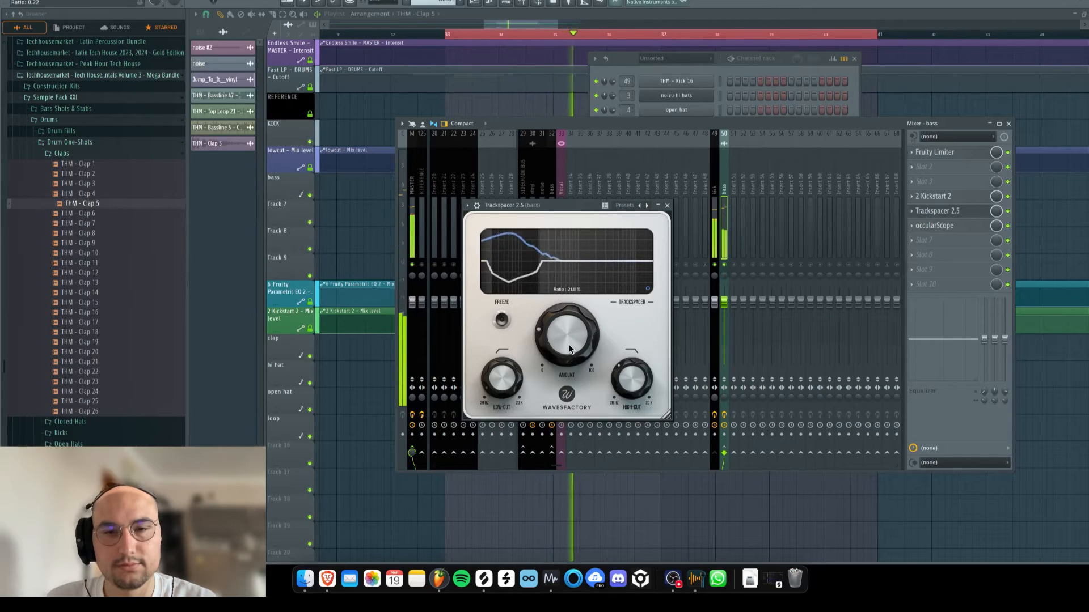
key(space)
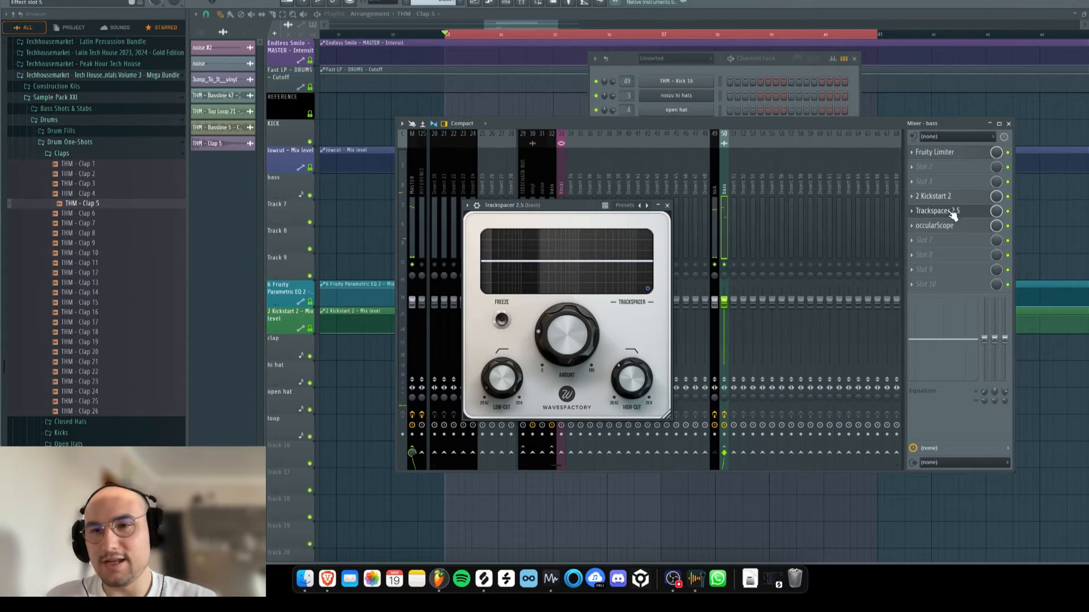
click(956, 215)
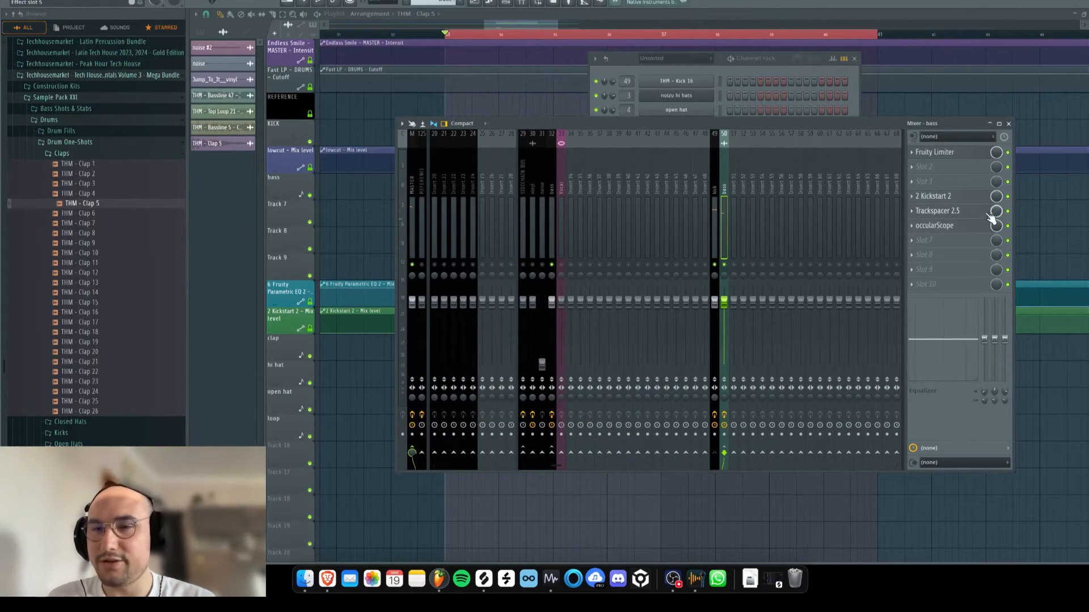
Step: Compare the loop with Kickstart 2 and Trackspacer 2.5 enabled and bypassed on the bass track
key(space)
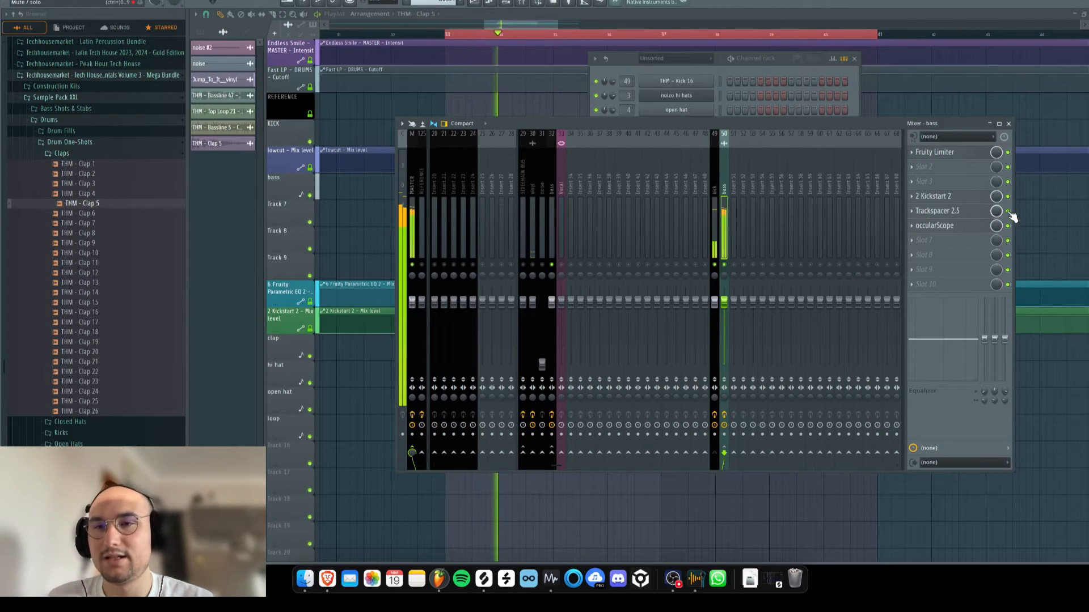
key(space)
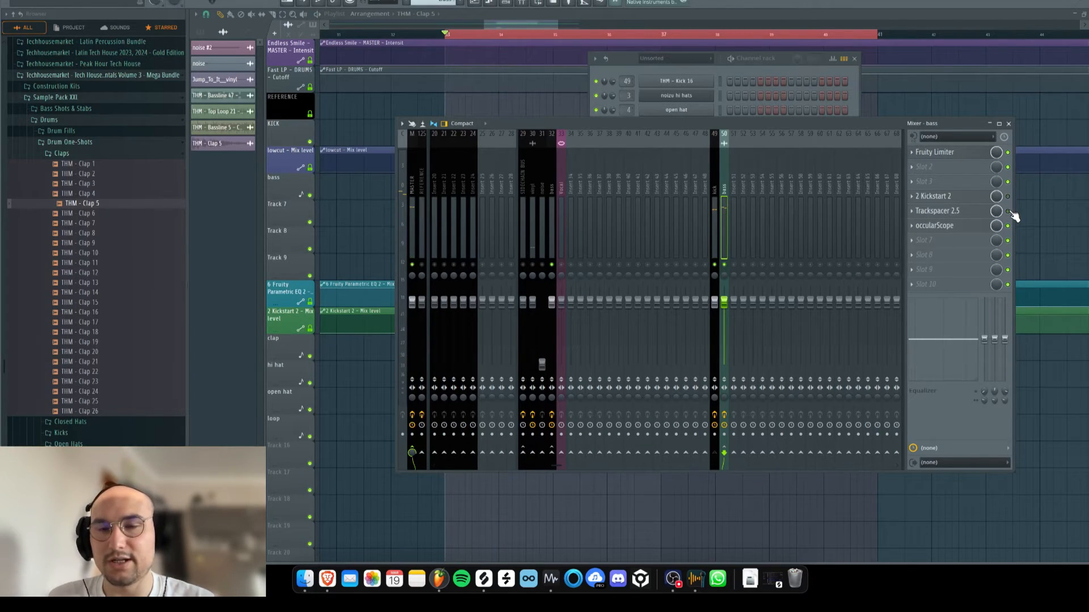
key(space)
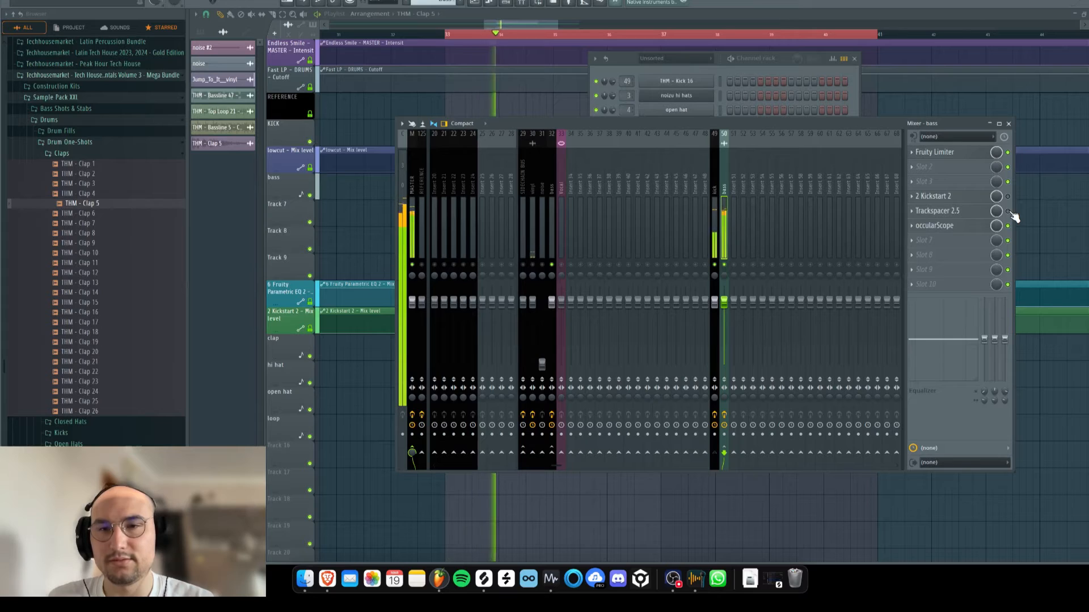
key(space)
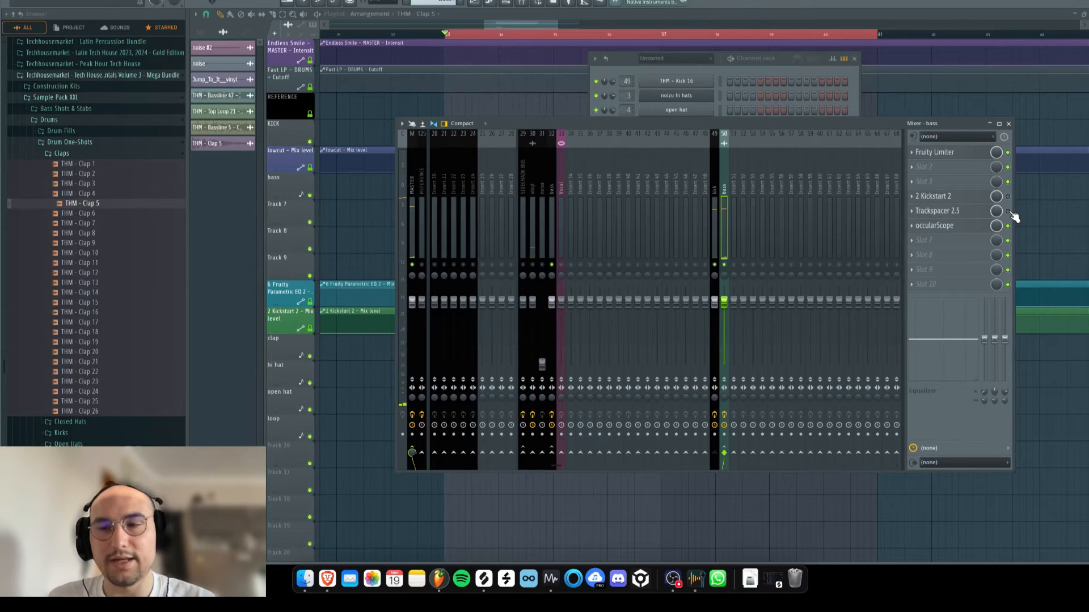
key(space)
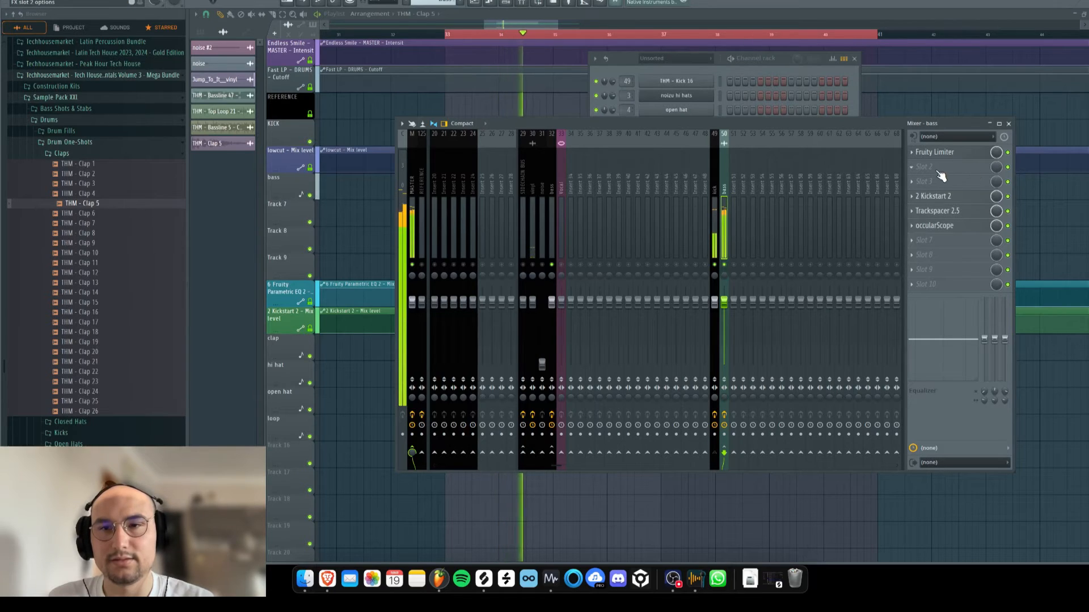
key(space)
Step: Unmute the THM - Bassline 5 clips on Track 8 in the playlist and check the sample's mixer track assignment
click(921, 108)
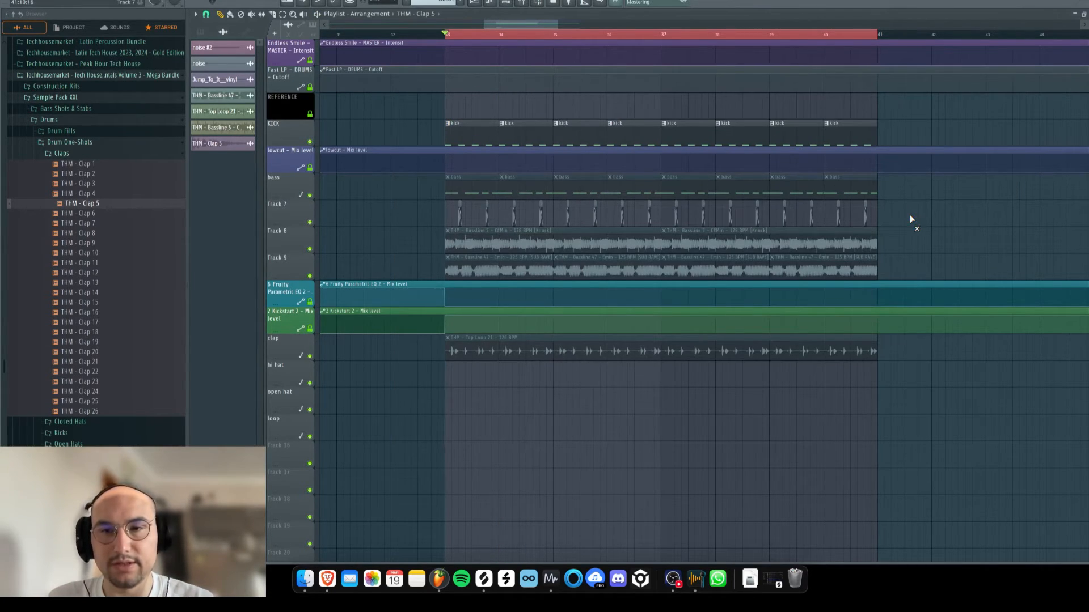
drag(909, 215, 646, 234)
double_click(611, 234)
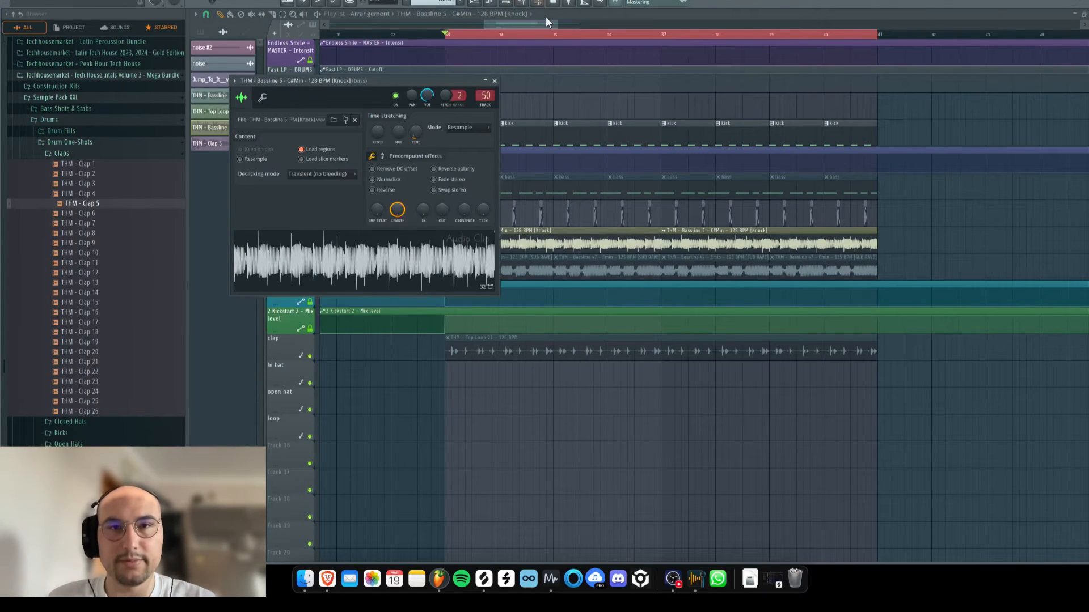
click(526, 2)
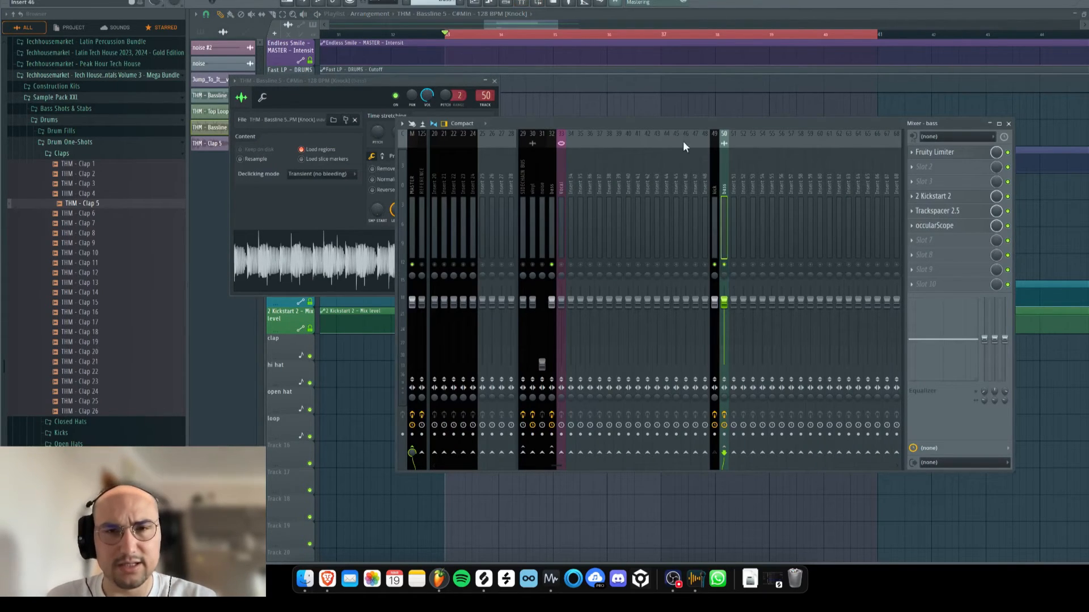
key(Escape)
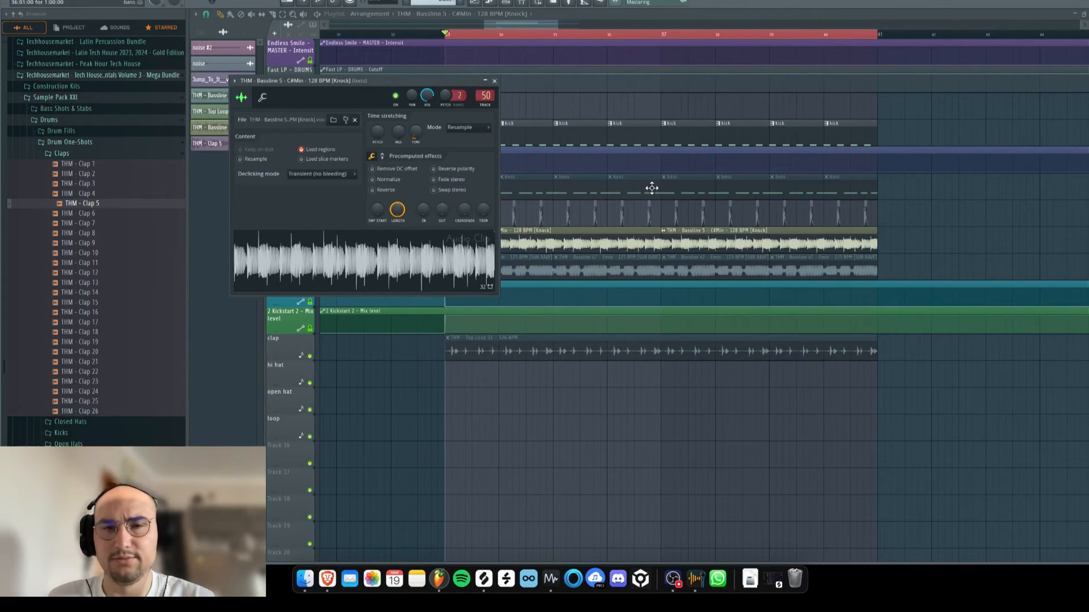
click(495, 81)
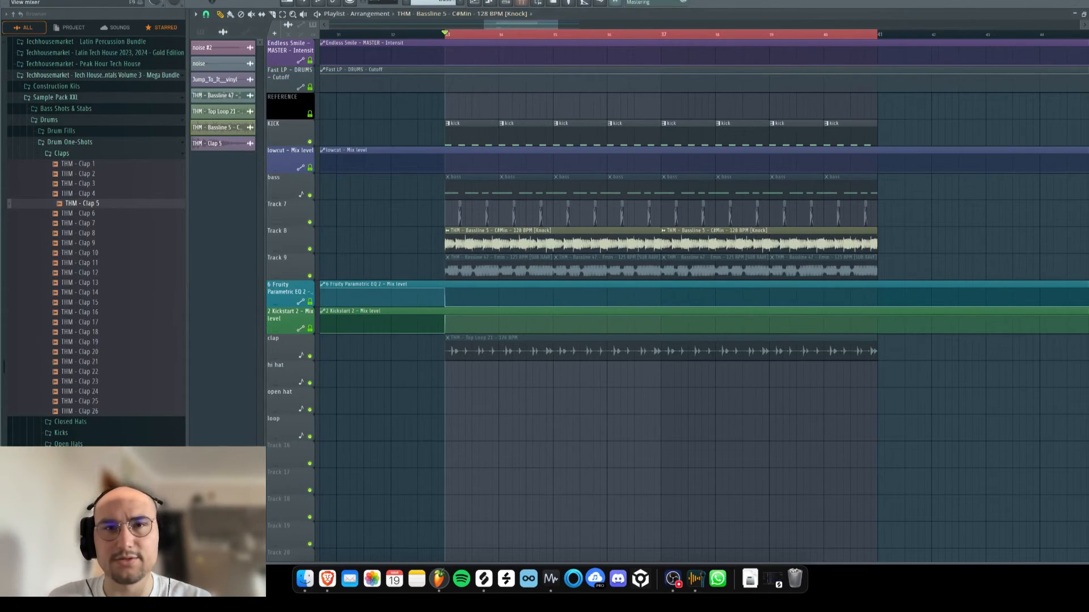
Step: Audition the Bassline 5 loop with the kick while viewing Kickstart 2, Trackspacer 2.5 and occularScope on the bass track
key(space)
click(526, 2)
click(936, 197)
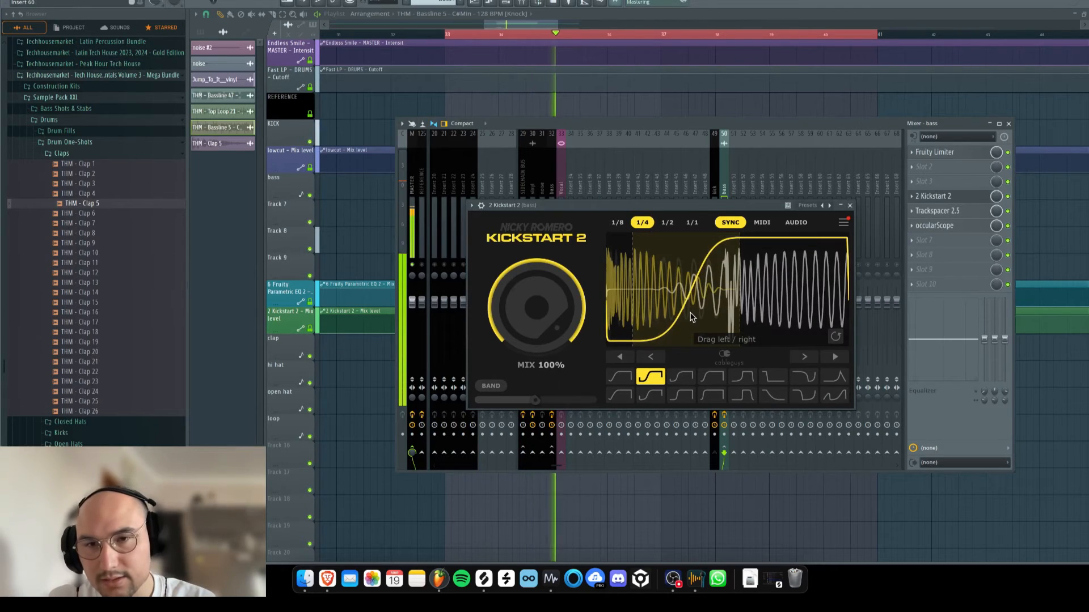
click(937, 211)
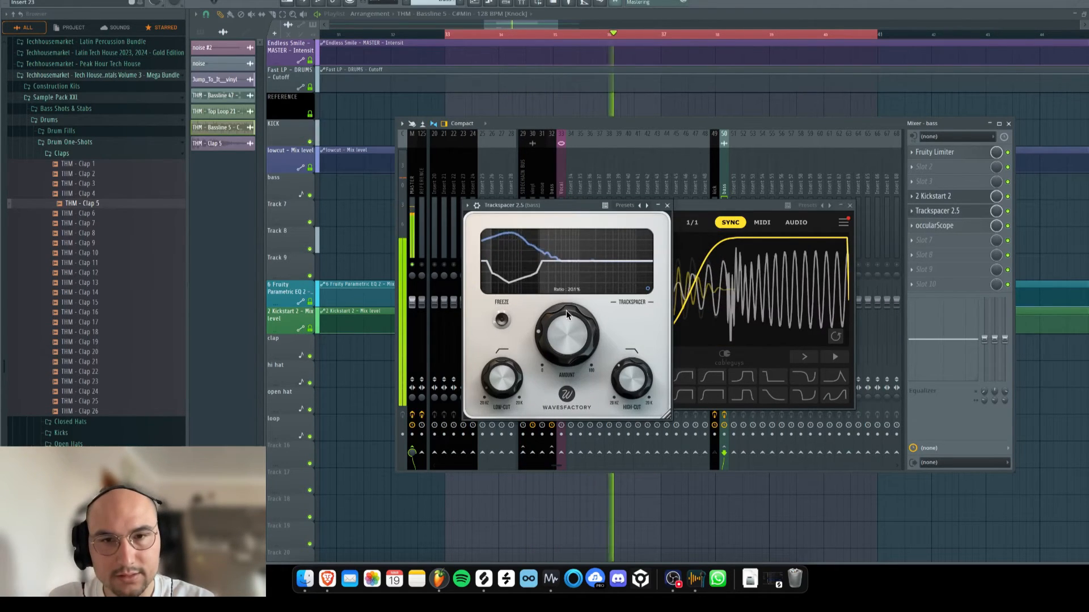
click(934, 225)
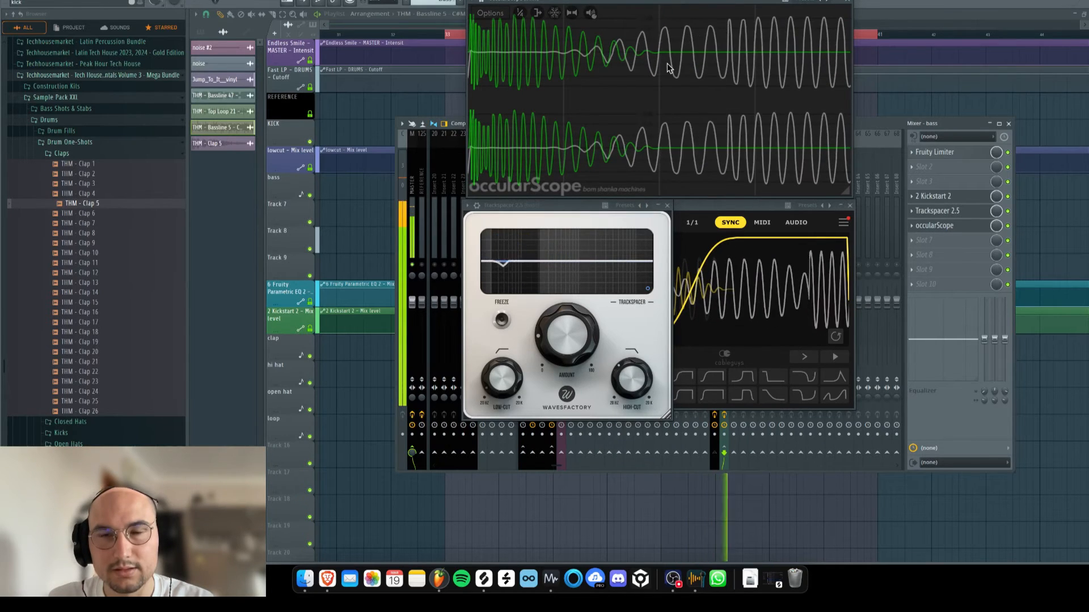
drag(677, 2, 703, 12)
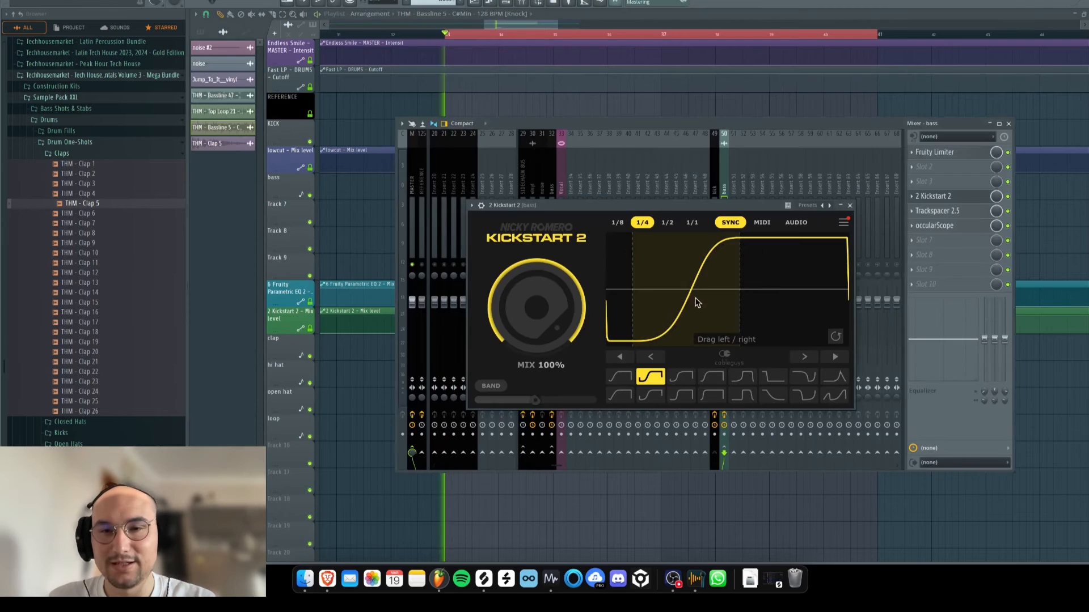
Step: Audition the Bassline 47 clips on Track 9 through the sidechain effects, and close Trackspacer 2.5, the mixer and Kickstart 2
key(space)
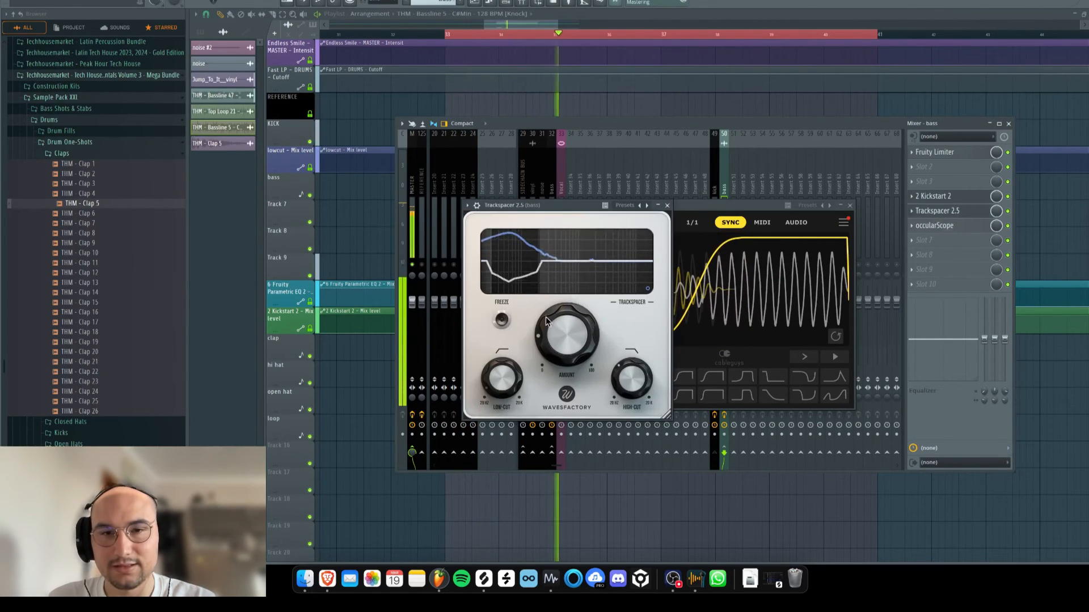
click(667, 205)
key(space)
click(1008, 124)
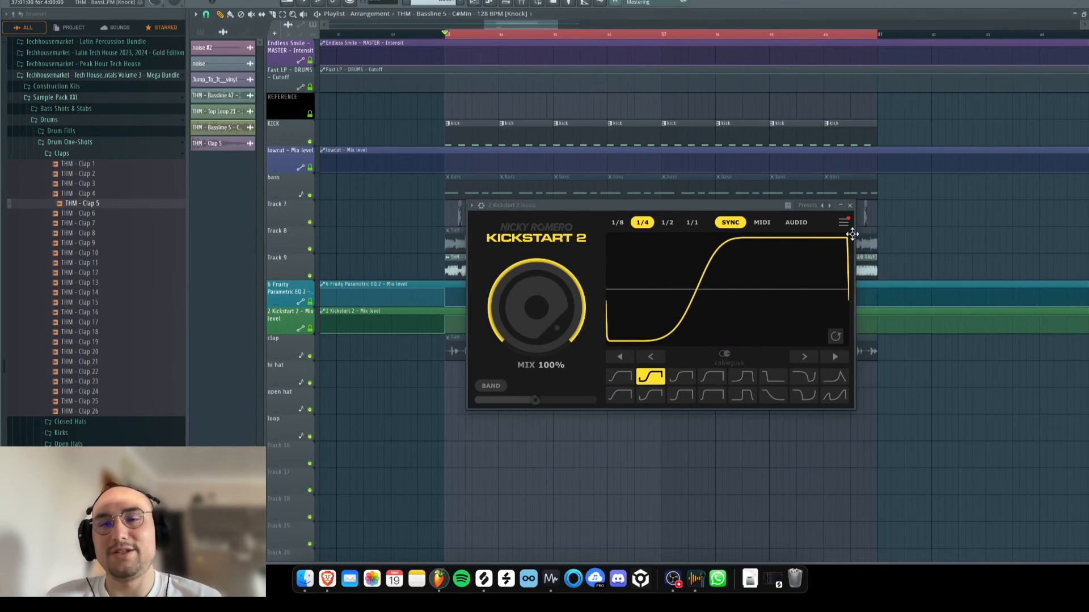
drag(763, 206, 753, 244)
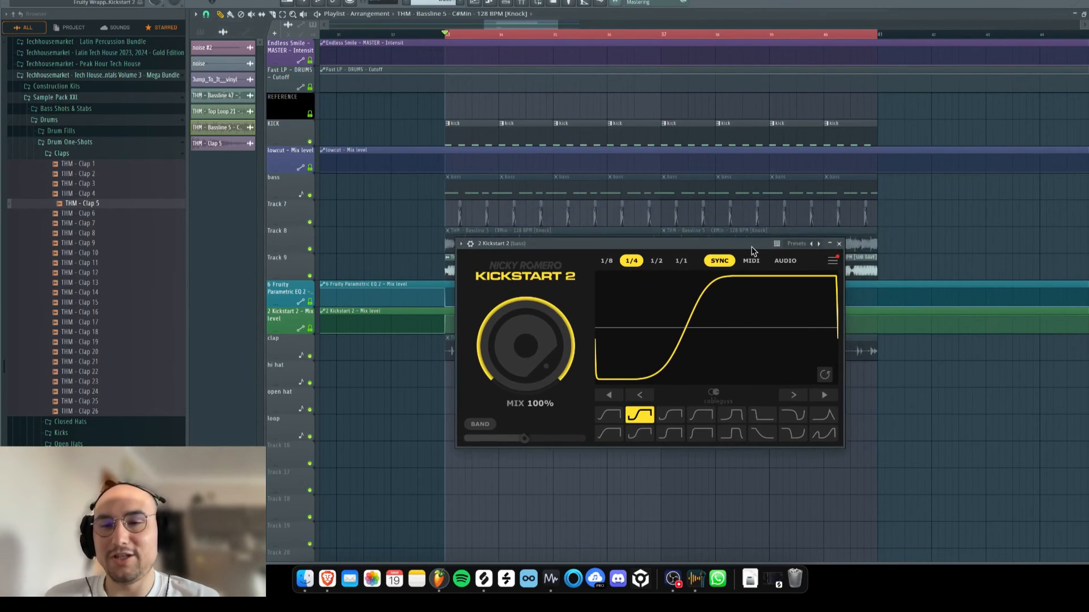
click(839, 244)
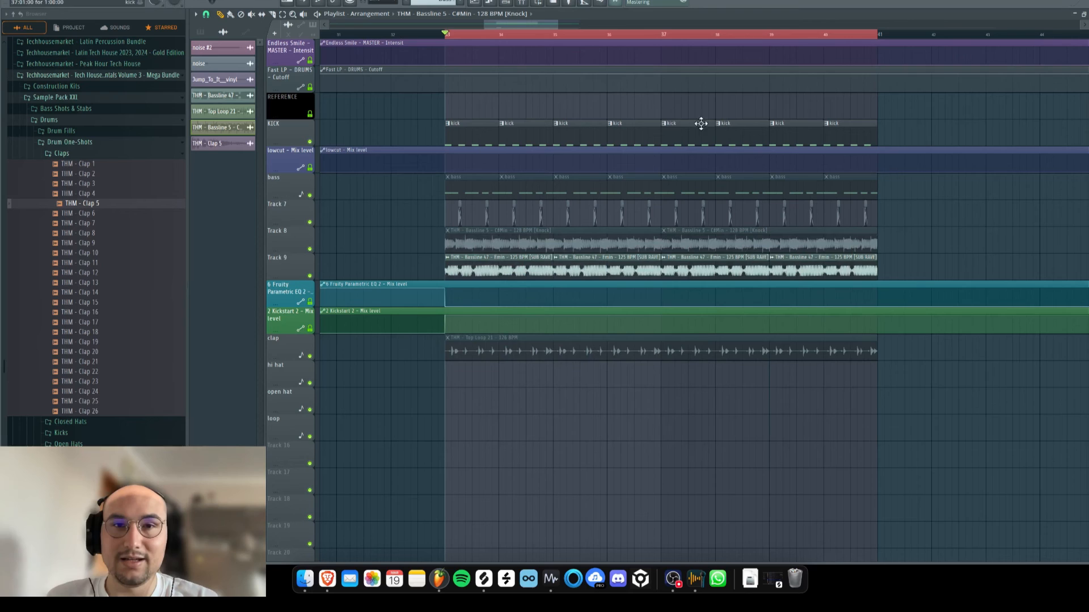
Step: Reopen the mixer and briefly show Kickstart 2 on the bass track before closing its window
click(521, 3)
click(941, 198)
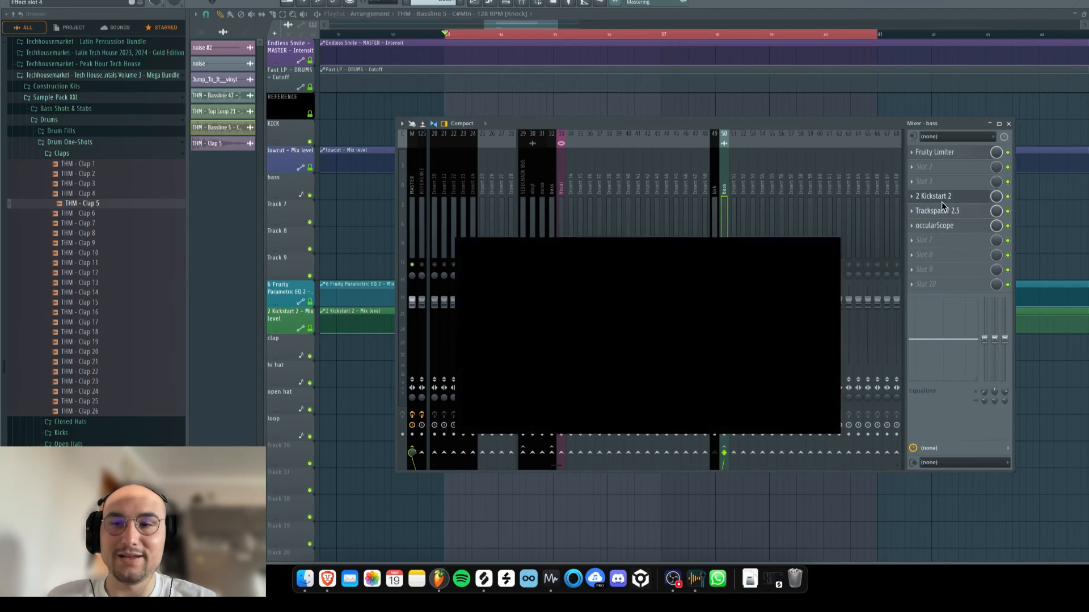
click(843, 245)
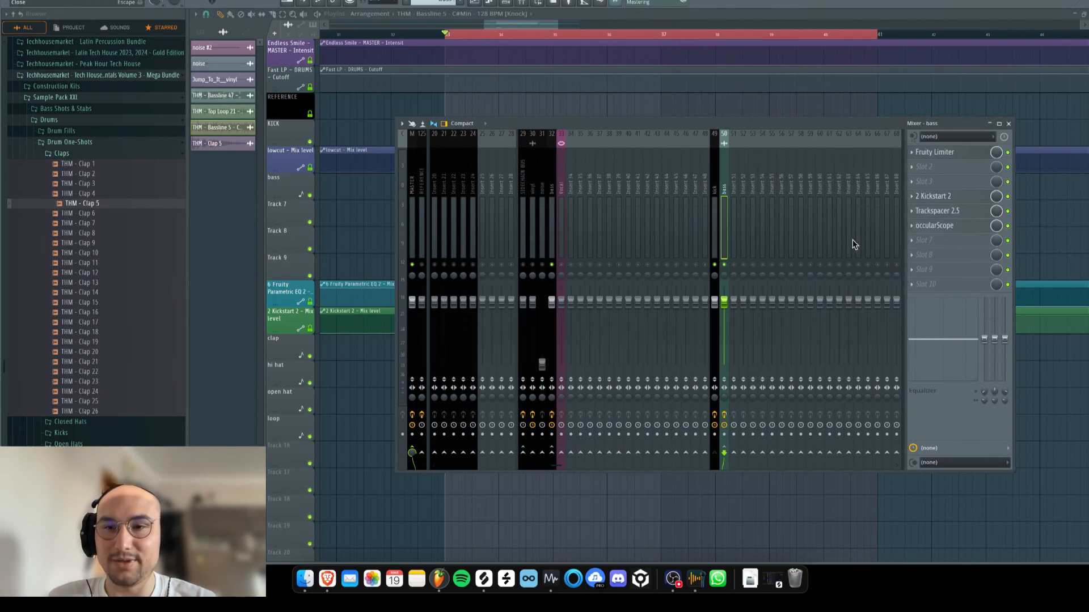